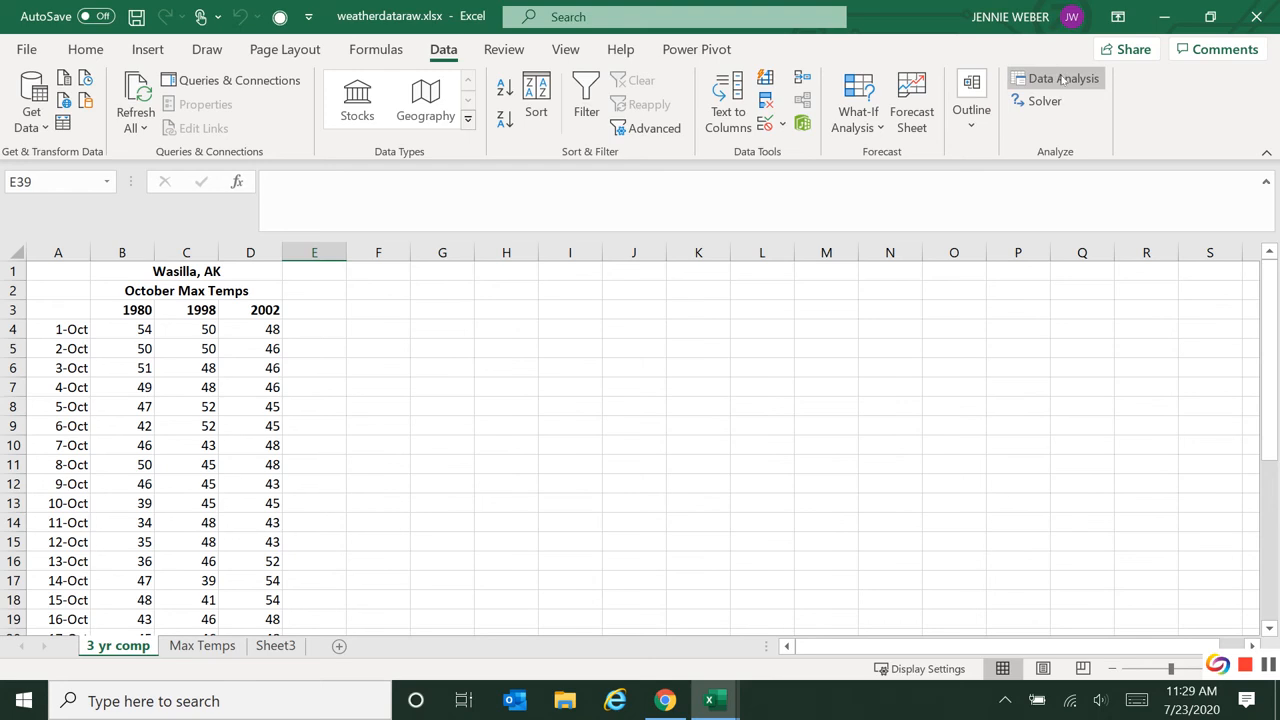
Switch to Chrome and open the MyLab and Mastering Course Home from the Pearson tools page.
{"action": "left_click", "coordinate": [862, 310]}
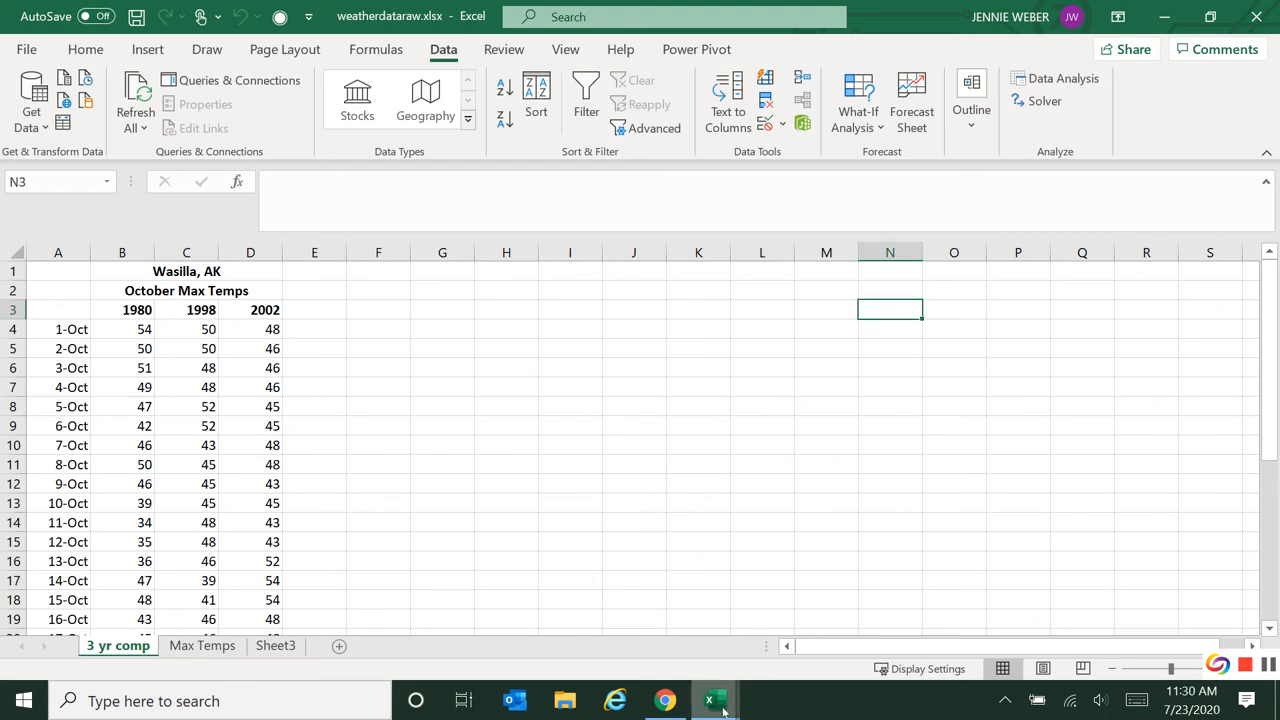
{"action": "mouse_move", "coordinate": [723, 711]}
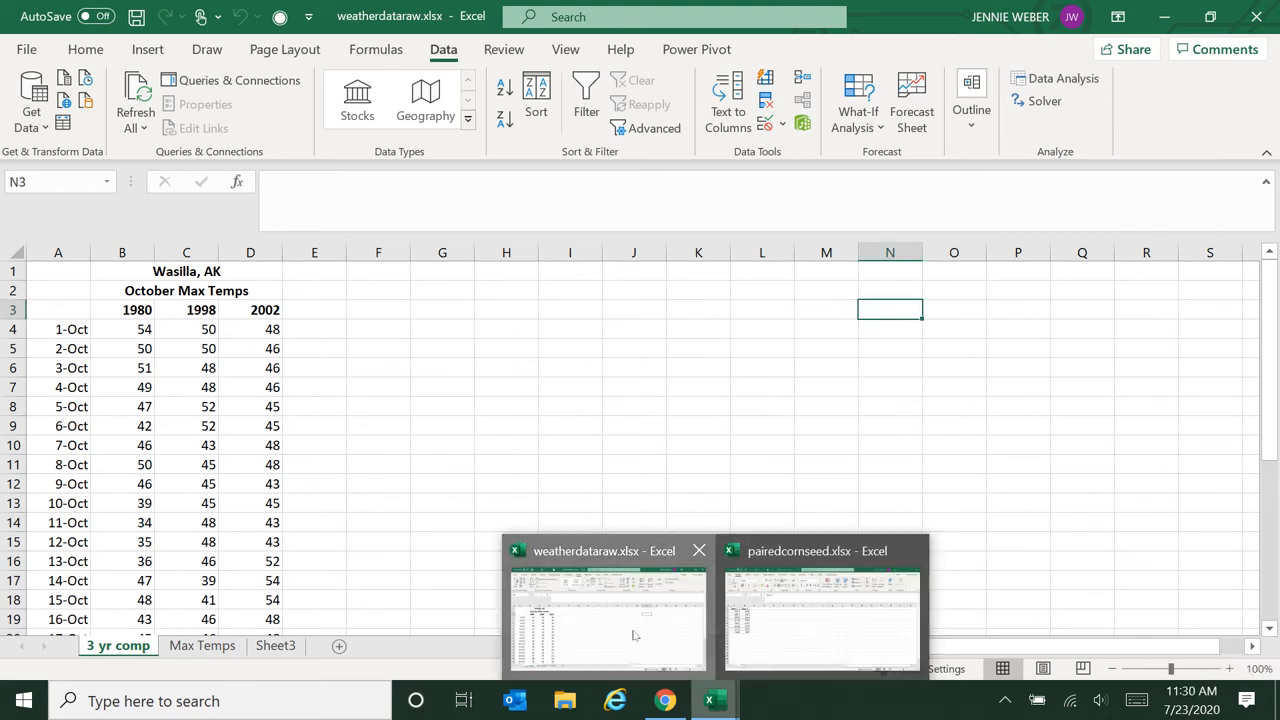
{"action": "left_click", "coordinate": [665, 700]}
{"action": "left_click", "coordinate": [121, 18]}
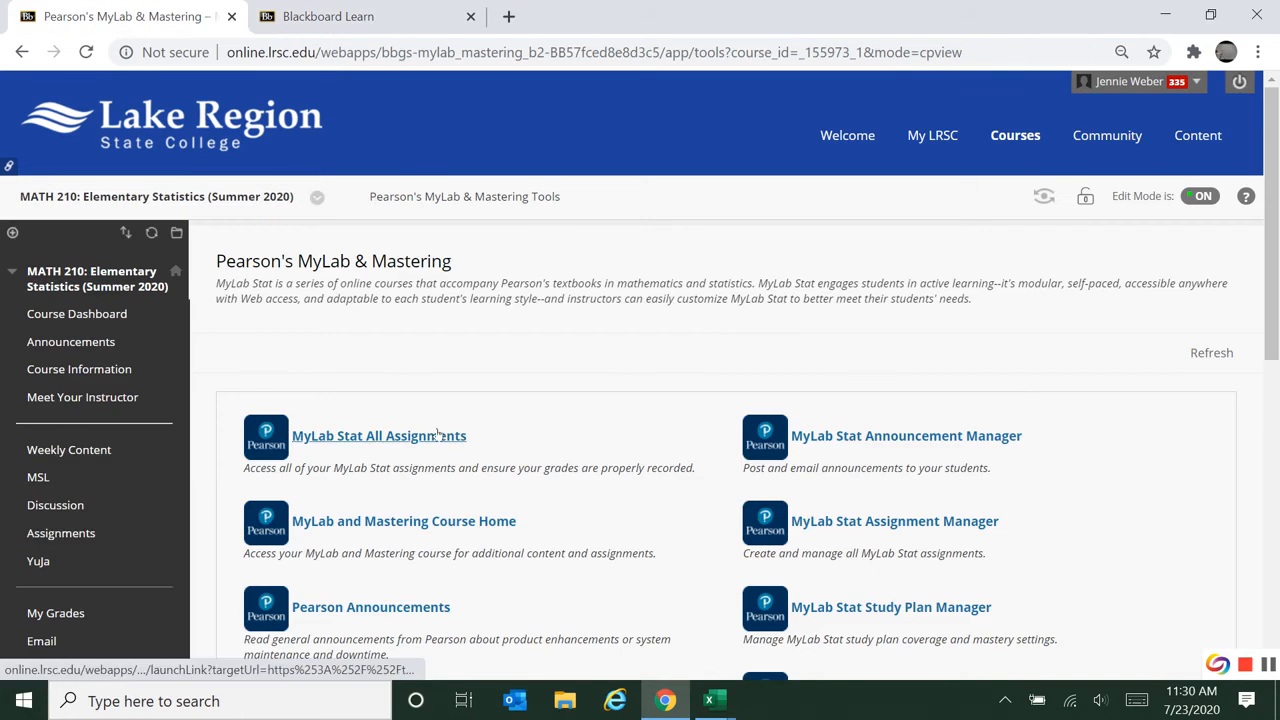
{"action": "left_click", "coordinate": [433, 523]}
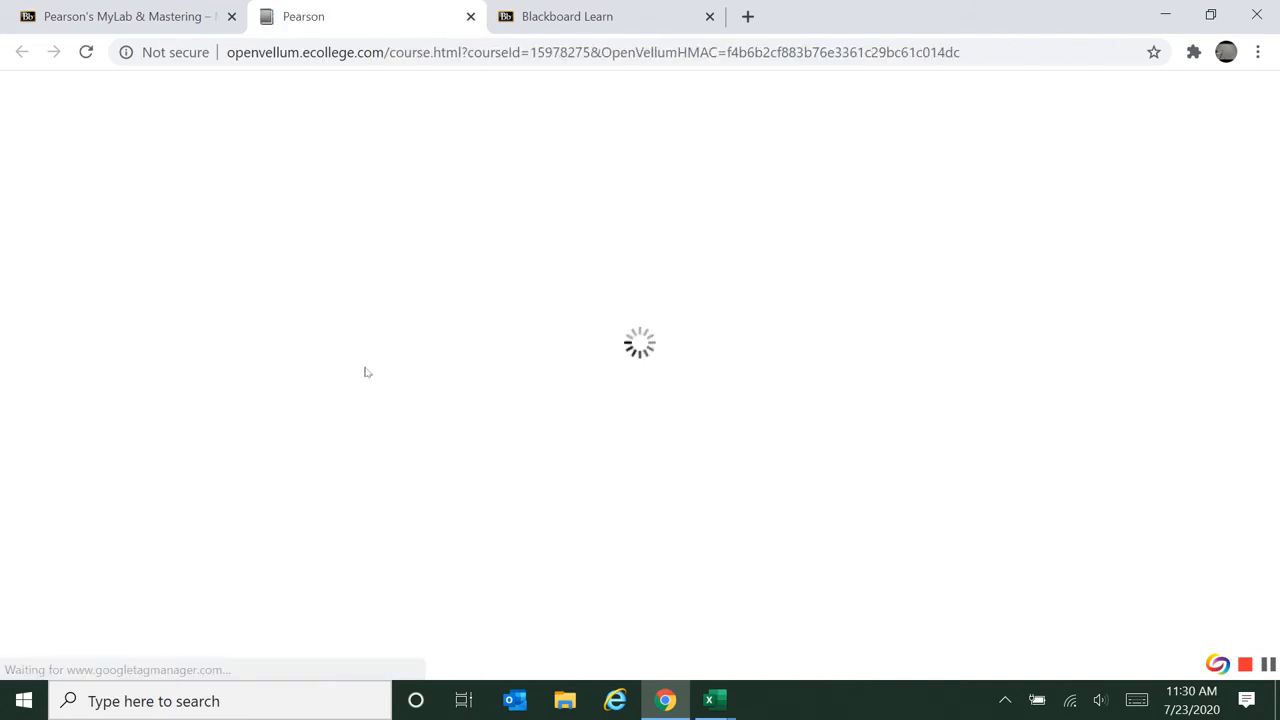
Go to the StatCrunch website from the MyLab course and open StatCrunch with an empty data table.
{"action": "left_click", "coordinate": [88, 497]}
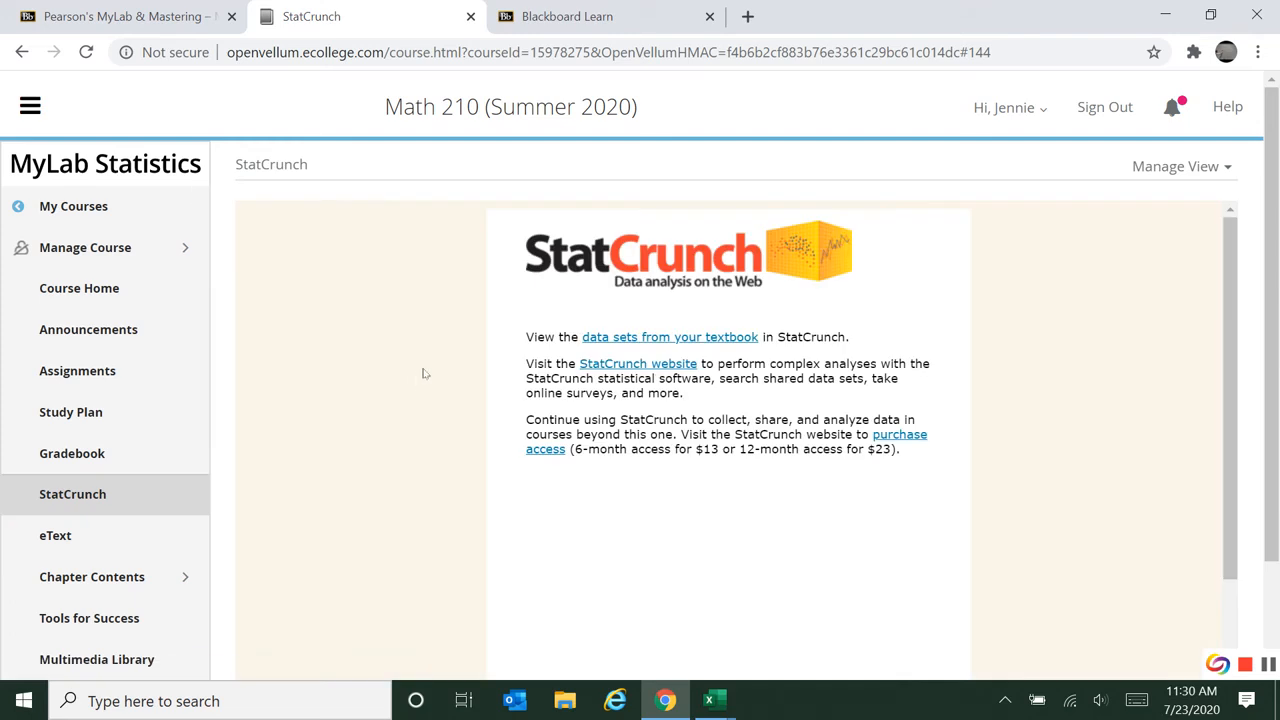
{"action": "left_click", "coordinate": [649, 366]}
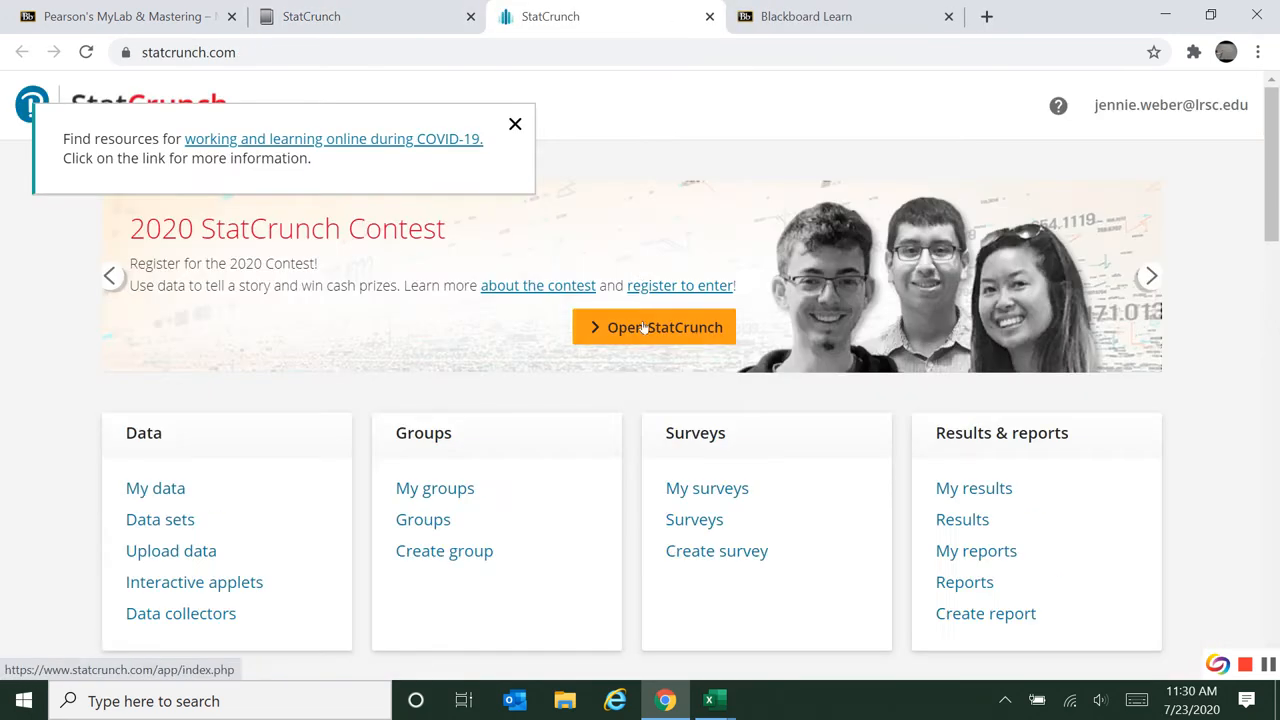
{"action": "left_click", "coordinate": [645, 326]}
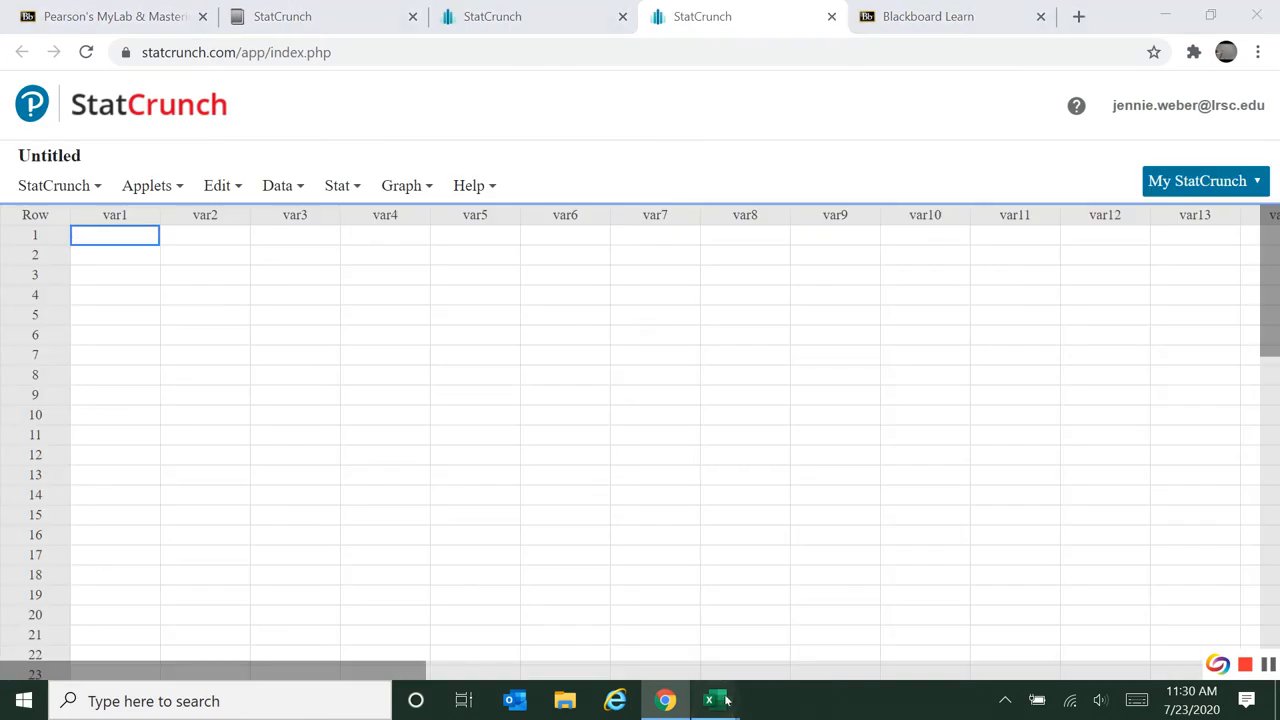
Copy the 1980 temperatures with their header (B3:B34) from weatherdataraw.xlsx into the first StatCrunch column.
{"action": "mouse_move", "coordinate": [728, 701]}
{"action": "left_click", "coordinate": [645, 640]}
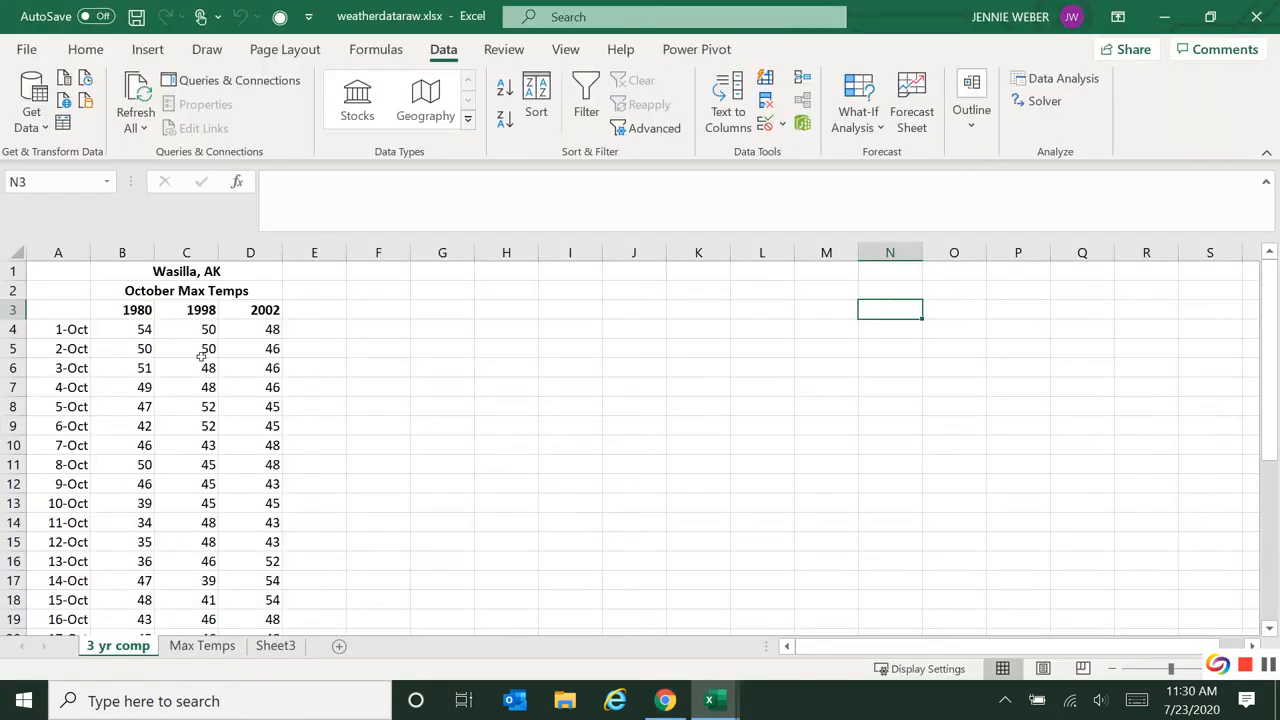
{"action": "left_click", "coordinate": [148, 310]}
{"action": "scroll", "coordinate": [162, 514], "scroll_direction": "down", "scroll_amount": 5}
{"action": "scroll", "coordinate": [162, 514], "scroll_direction": "down", "scroll_amount": 2}
{"action": "left_click", "coordinate": [130, 498], "text": "shift"}
{"action": "key", "text": "ctrl+c"}
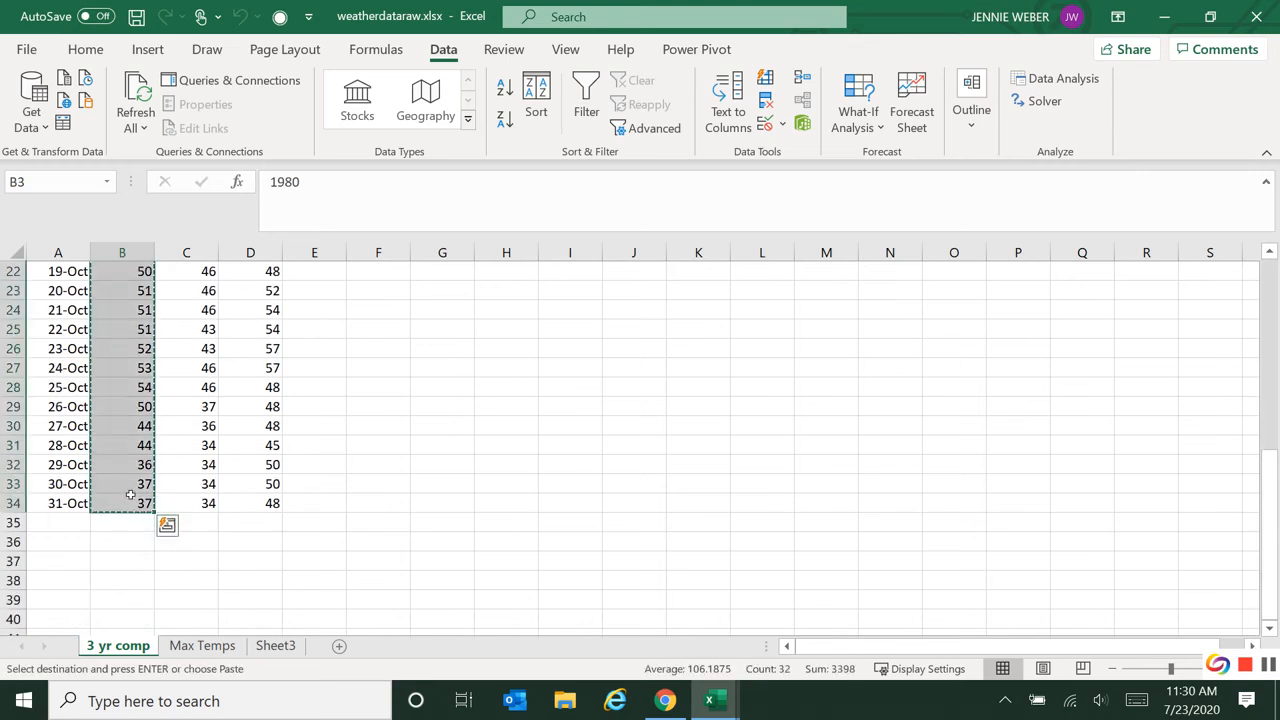
{"action": "key", "text": "alt+Tab"}
{"action": "left_click", "coordinate": [112, 214]}
{"action": "key", "text": "ctrl+v"}
Copy the 2002 temperatures with their header (D3:D34) from weatherdataraw.xlsx into the second StatCrunch column.
{"action": "key", "text": "alt+Tab"}
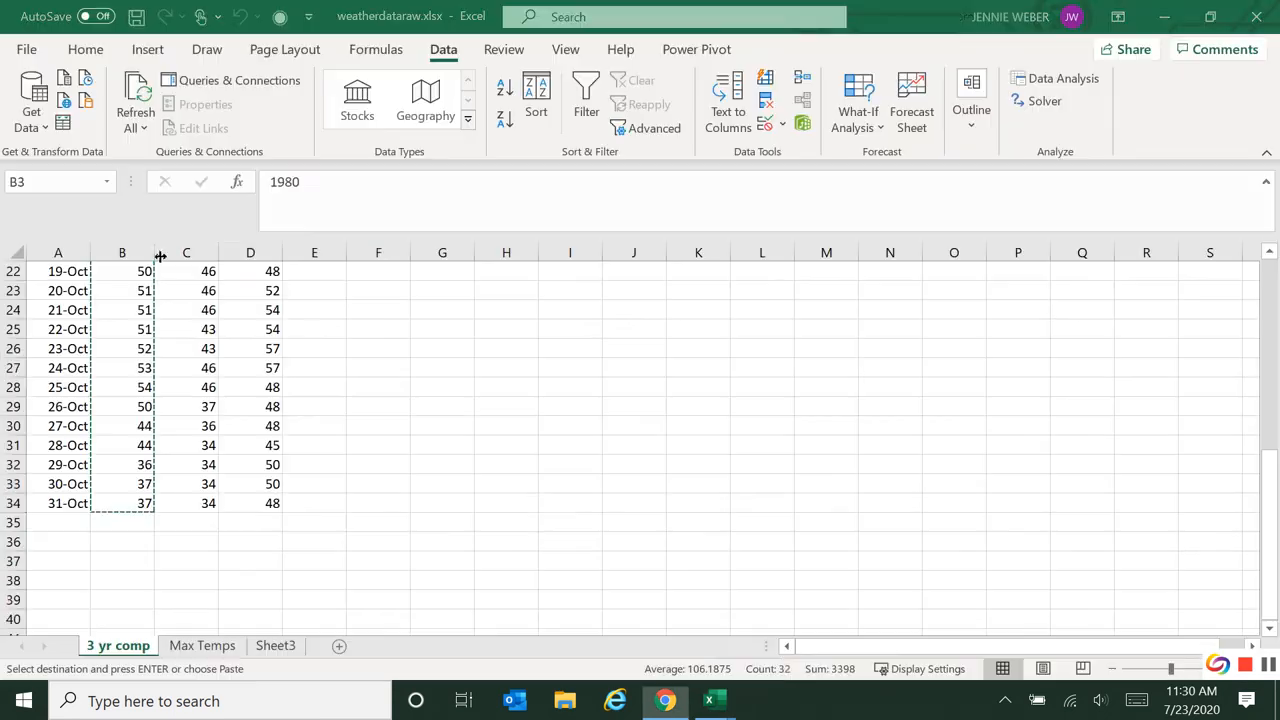
{"action": "left_click", "coordinate": [265, 498]}
{"action": "scroll", "coordinate": [254, 470], "scroll_direction": "up", "scroll_amount": 6}
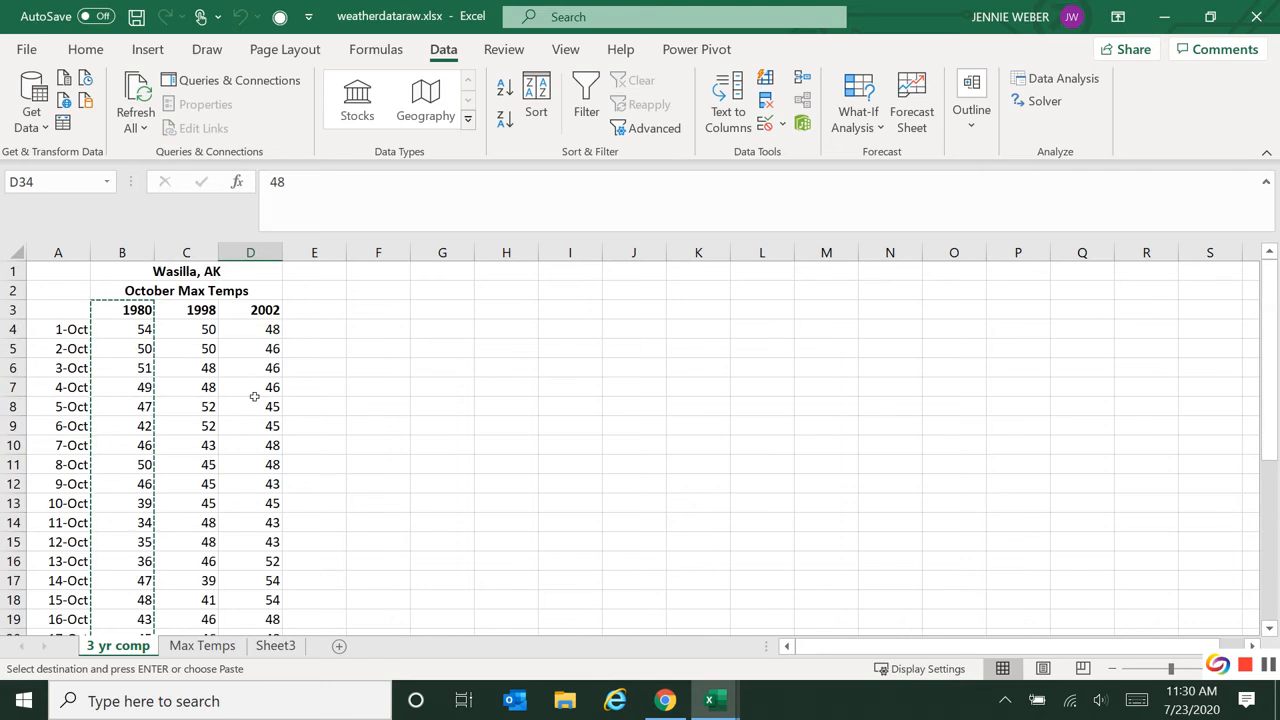
{"action": "left_click", "coordinate": [242, 306], "text": "shift"}
{"action": "key", "text": "ctrl+c"}
{"action": "key", "text": "alt+Tab"}
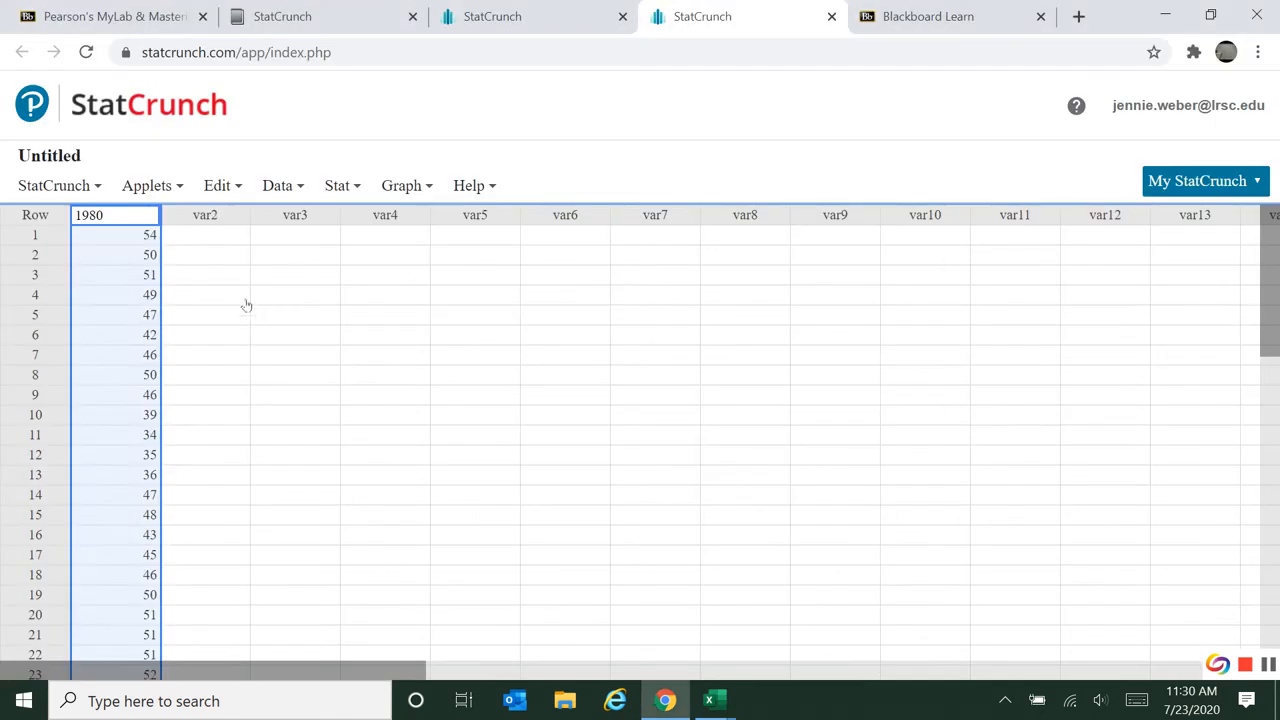
{"action": "key", "text": "ctrl+v"}
{"action": "left_click", "coordinate": [214, 212]}
{"action": "key", "text": "ctrl+v"}
{"action": "left_click", "coordinate": [373, 274]}
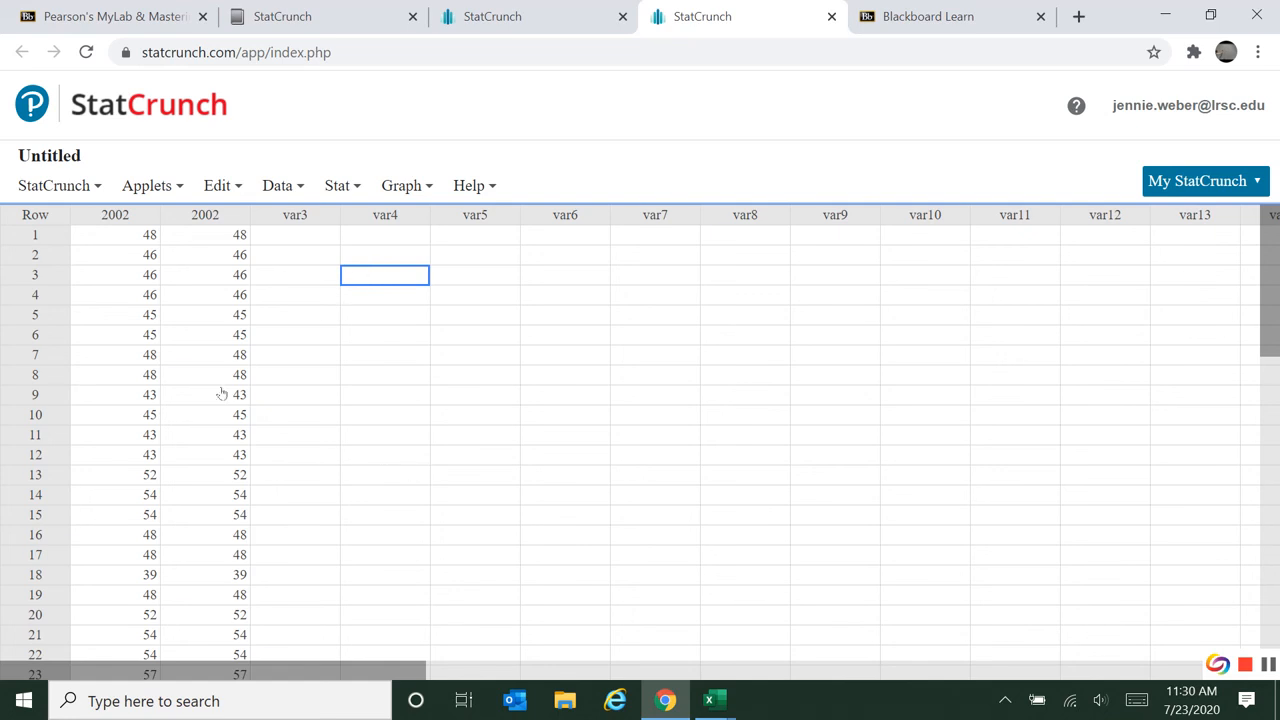
{"action": "left_click", "coordinate": [386, 494]}
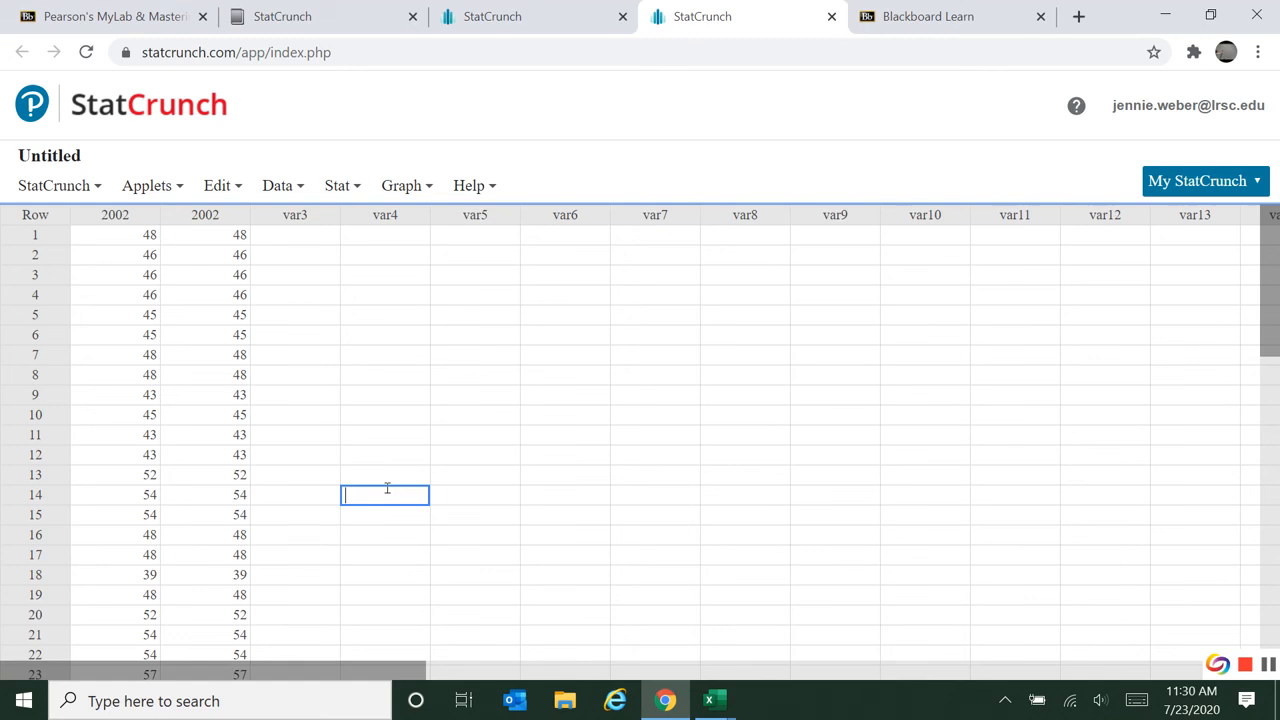
{"action": "left_click", "coordinate": [342, 187]}
{"action": "mouse_move", "coordinate": [361, 322]}
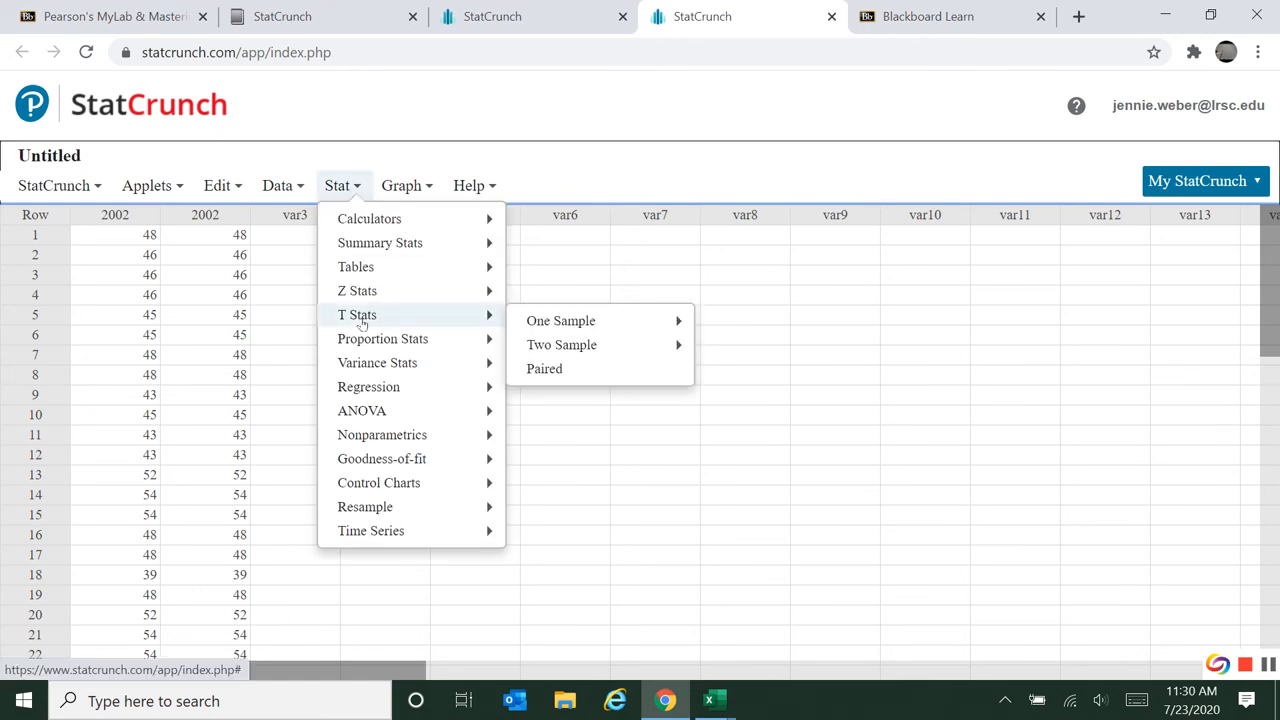
{"action": "mouse_move", "coordinate": [547, 346]}
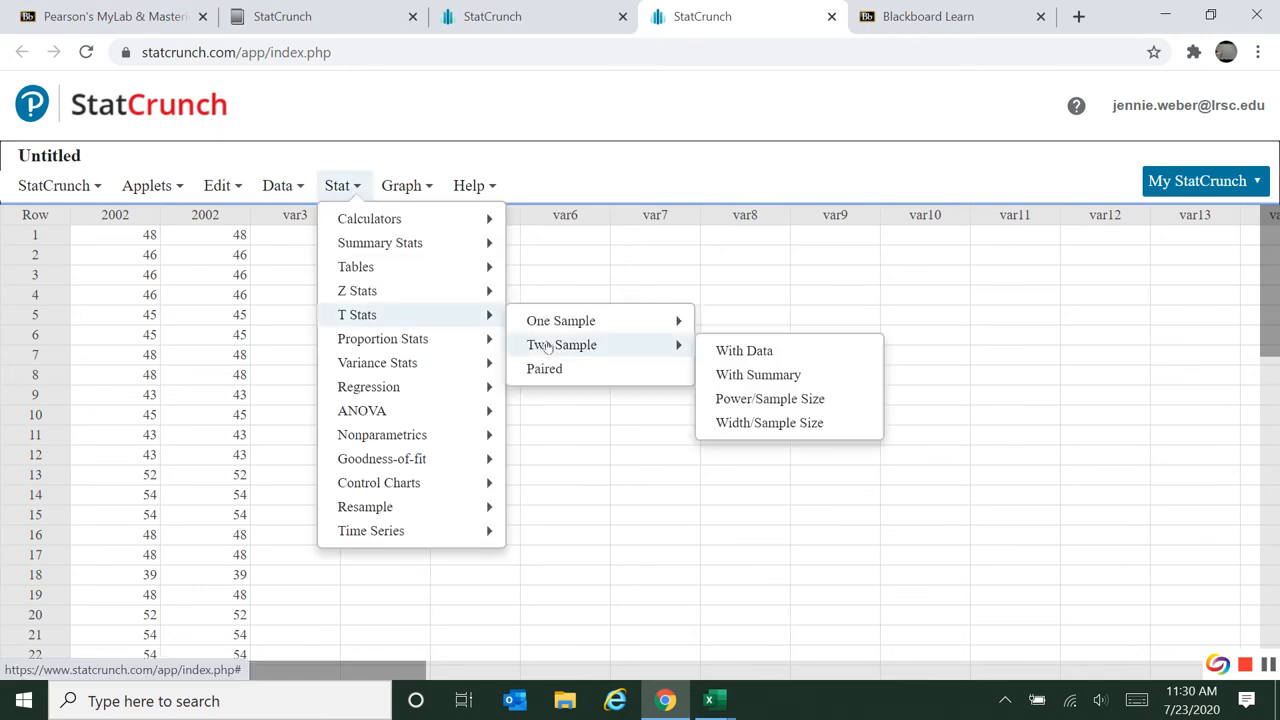
{"action": "left_click", "coordinate": [781, 358]}
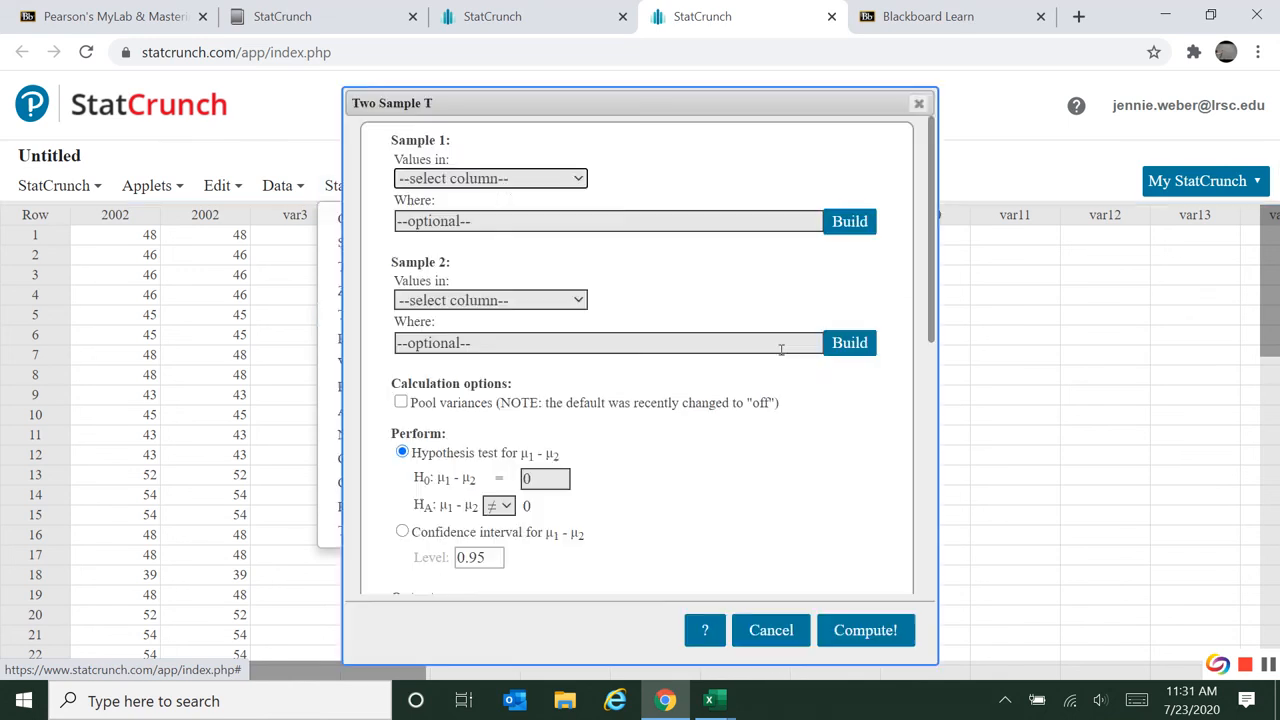
{"action": "left_click", "coordinate": [498, 180]}
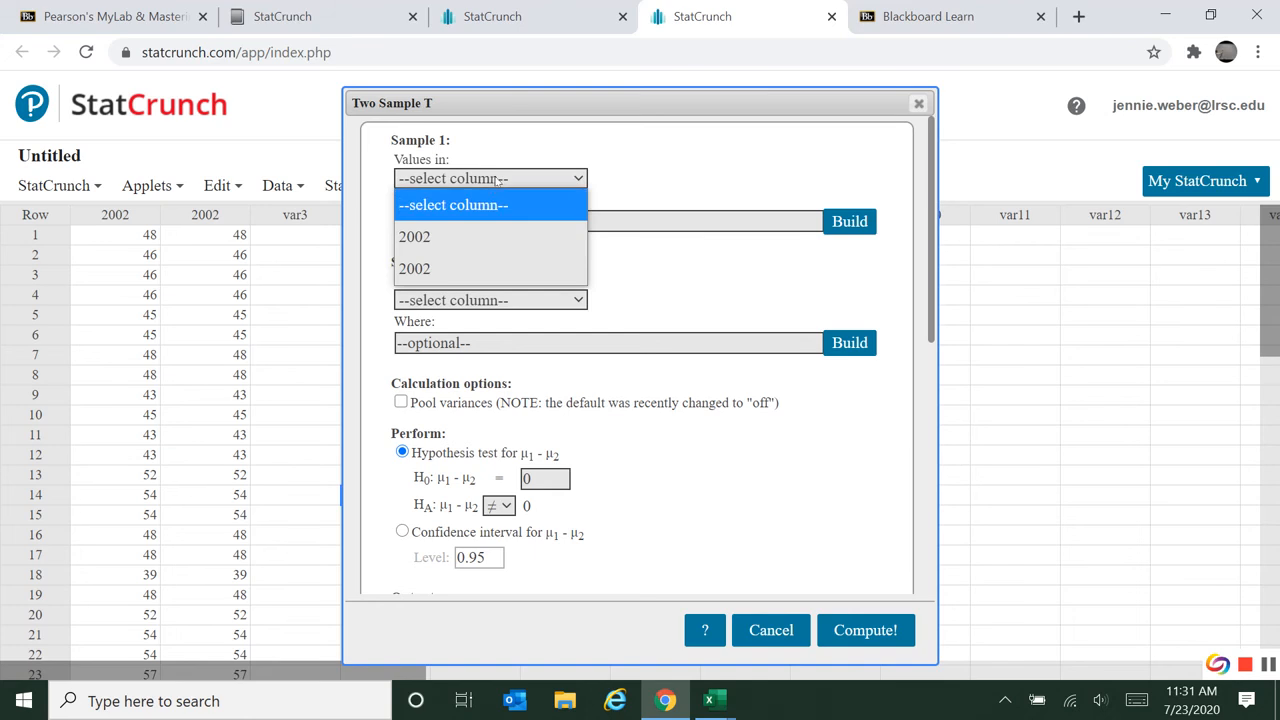
{"action": "left_click", "coordinate": [465, 236]}
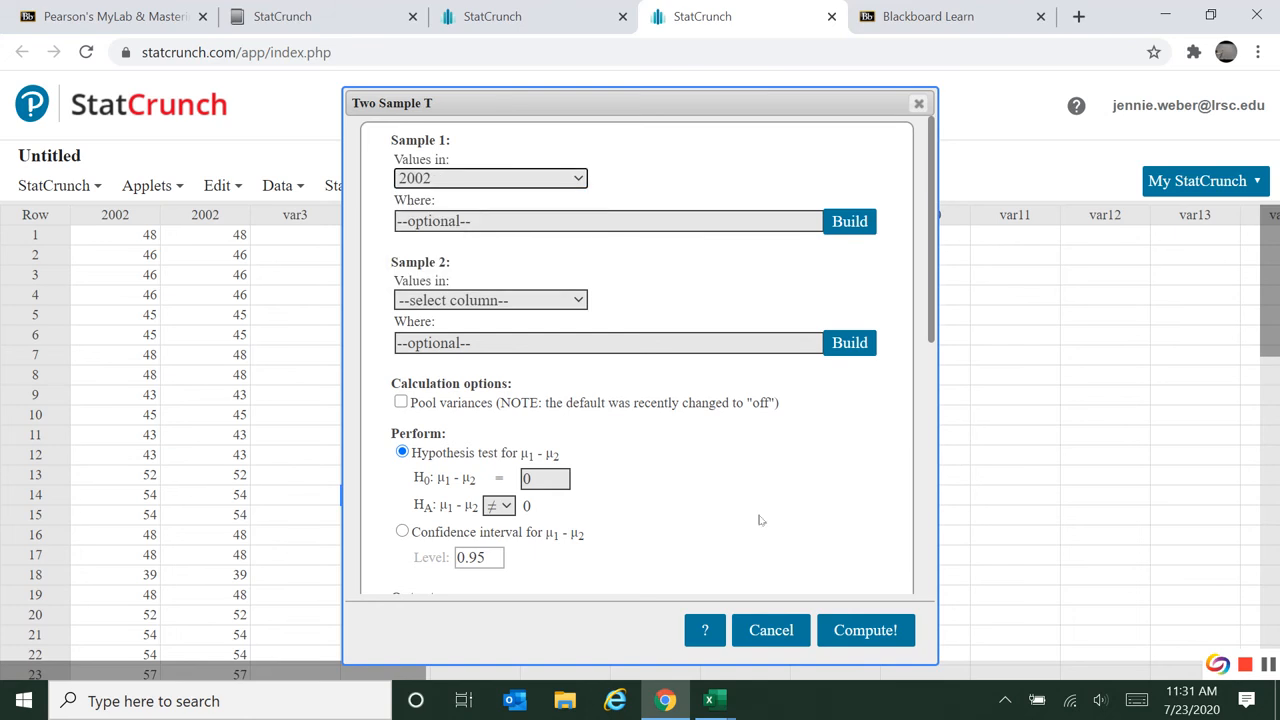
{"action": "left_click", "coordinate": [755, 632]}
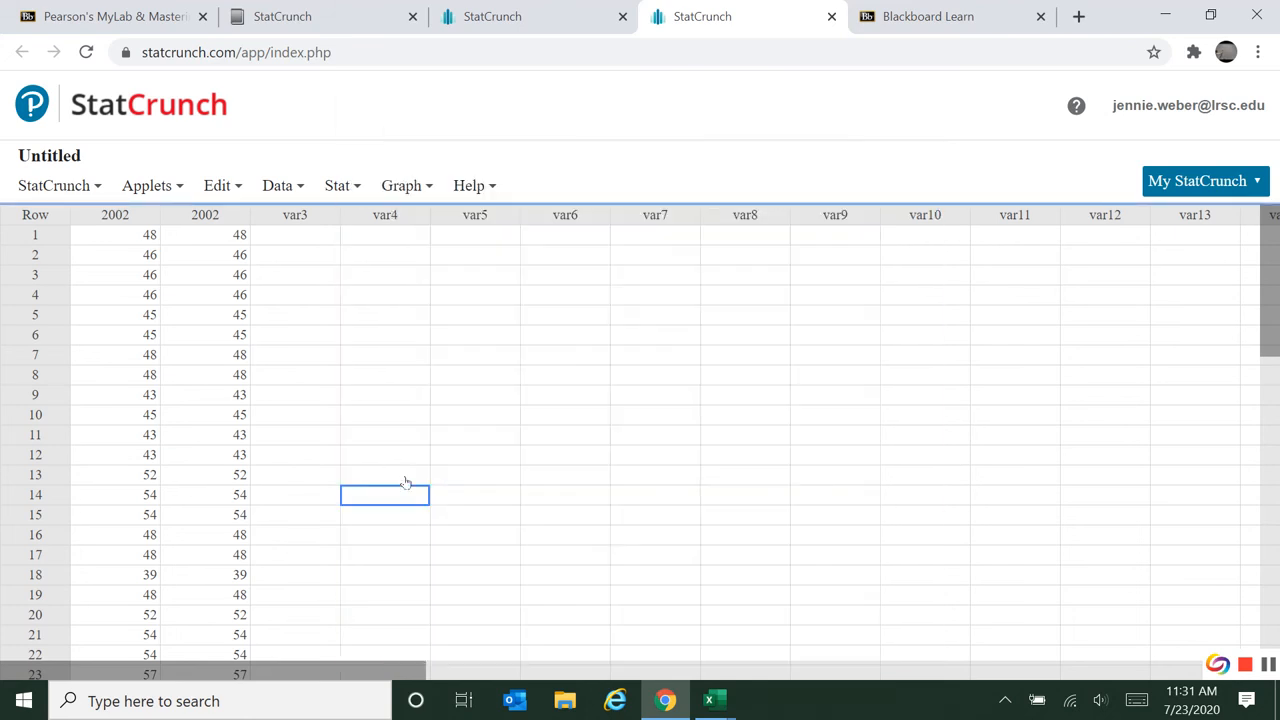
Replace the first StatCrunch column with the 1980 temperatures and header (B3:B34) copied from weatherdataraw.xlsx.
{"action": "left_click", "coordinate": [113, 214]}
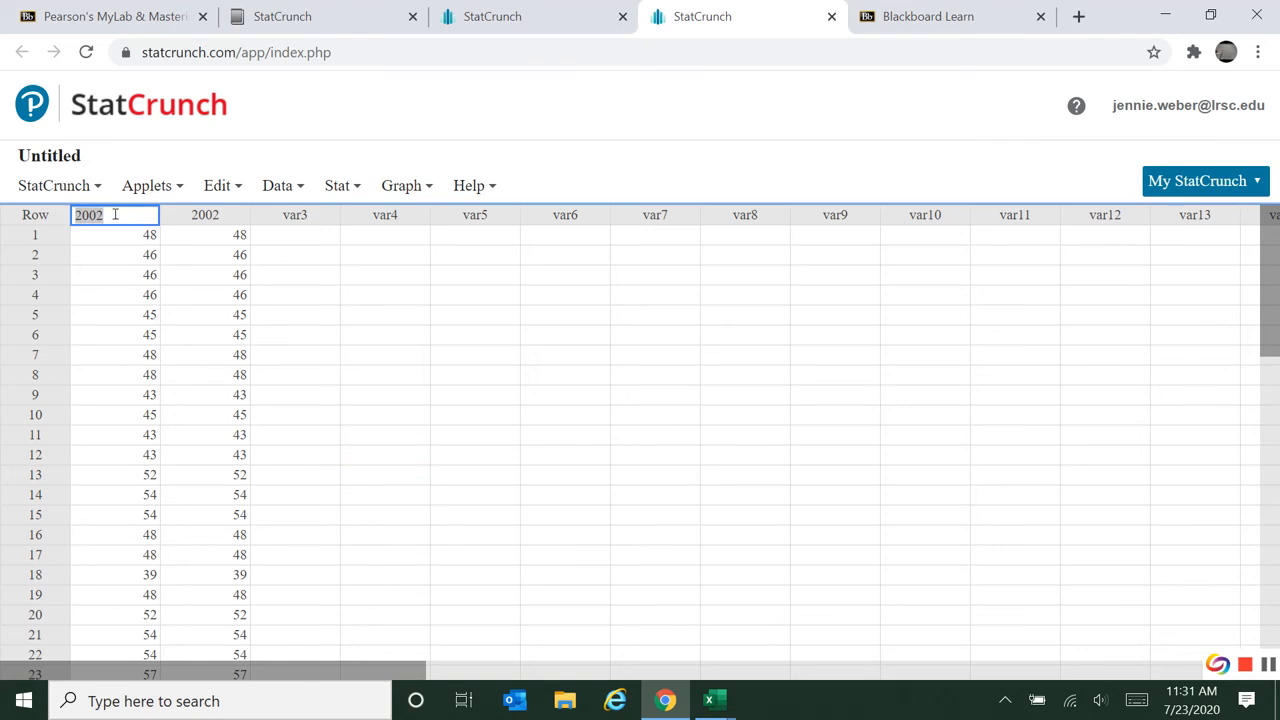
{"action": "key", "text": "alt+Tab"}
{"action": "left_click", "coordinate": [122, 315]}
{"action": "scroll", "coordinate": [122, 318], "scroll_direction": "down", "scroll_amount": 6}
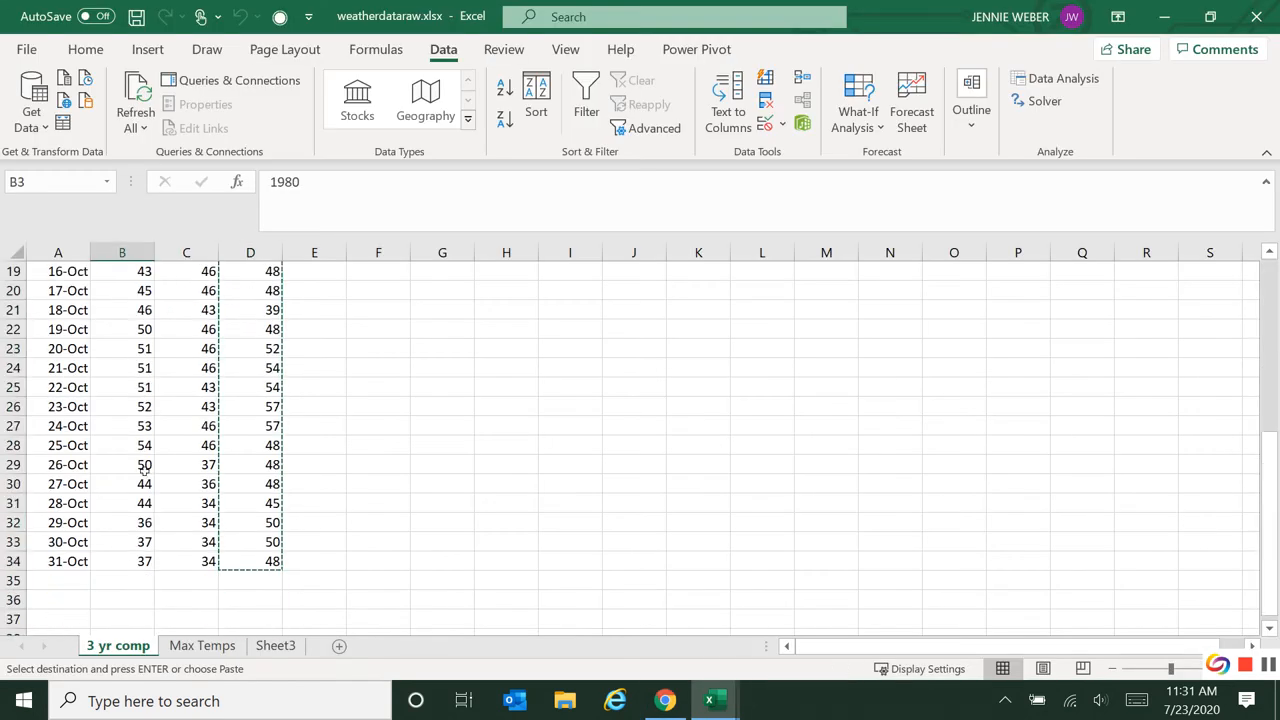
{"action": "left_click", "coordinate": [145, 558], "text": "shift"}
{"action": "key", "text": "ctrl+c"}
{"action": "key", "text": "alt+Tab"}
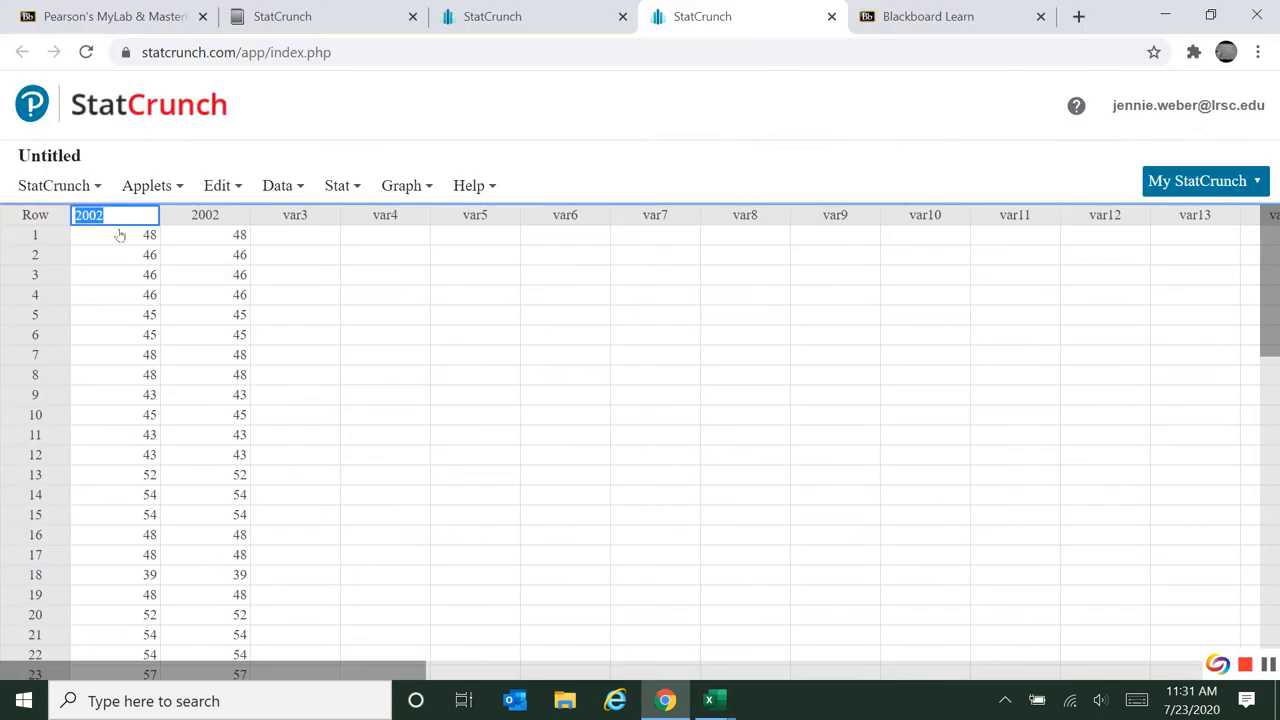
{"action": "left_click", "coordinate": [320, 263]}
{"action": "left_click", "coordinate": [115, 214]}
{"action": "key", "text": "ctrl+v"}
{"action": "left_click", "coordinate": [385, 275]}
{"action": "left_click", "coordinate": [400, 187]}
{"action": "left_click", "coordinate": [400, 188]}
{"action": "left_click", "coordinate": [400, 190]}
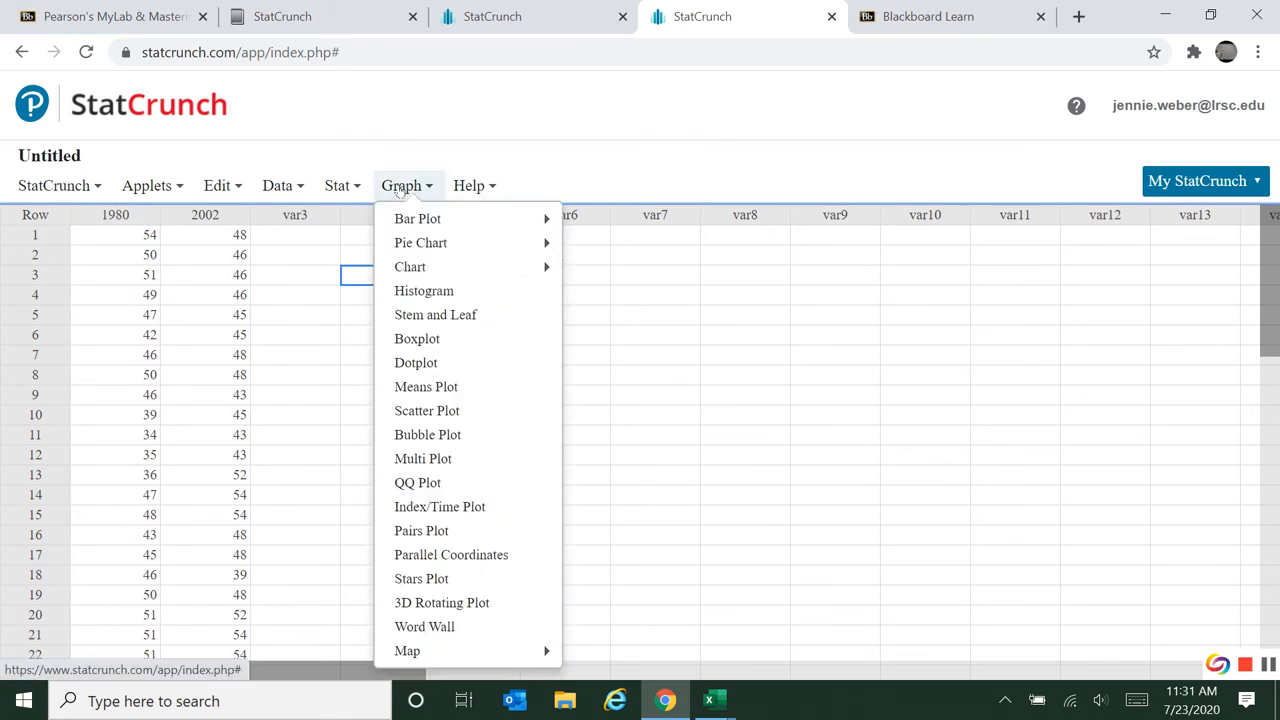
Set up a two-sample T test with data, using 1980 as Sample 1 and 2002 as Sample 2.
{"action": "left_click", "coordinate": [343, 189]}
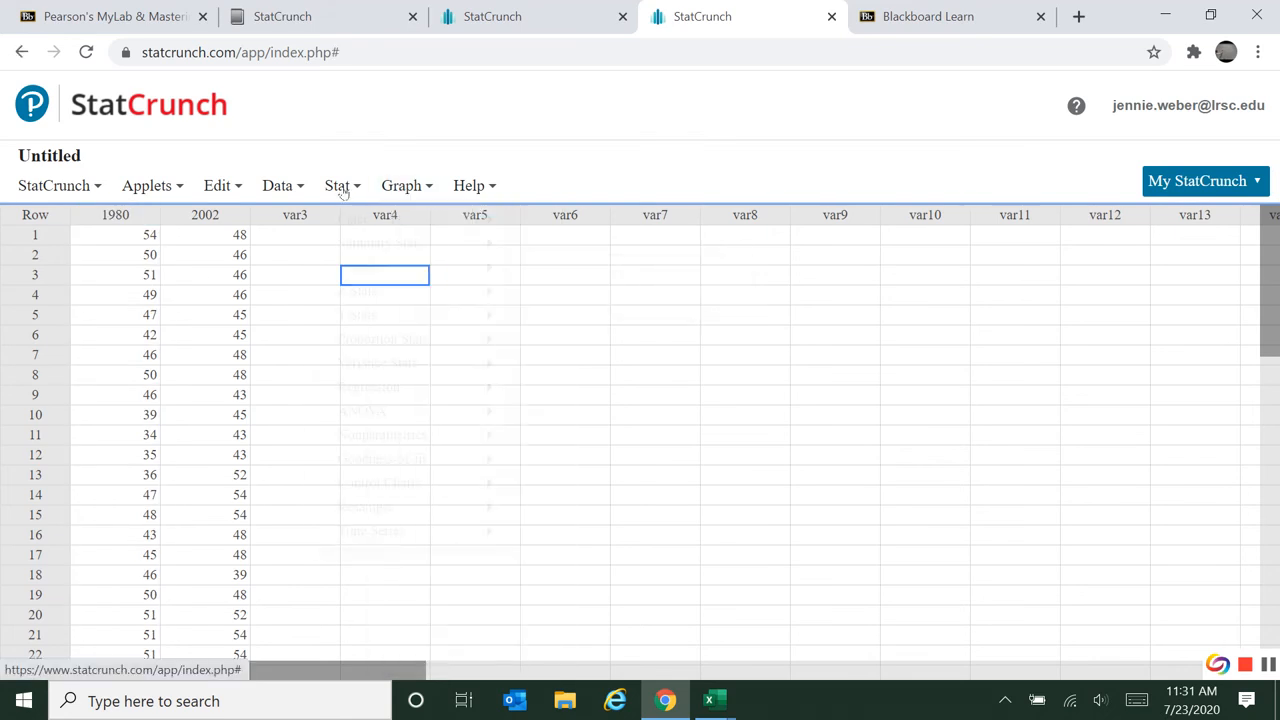
{"action": "left_click", "coordinate": [342, 190]}
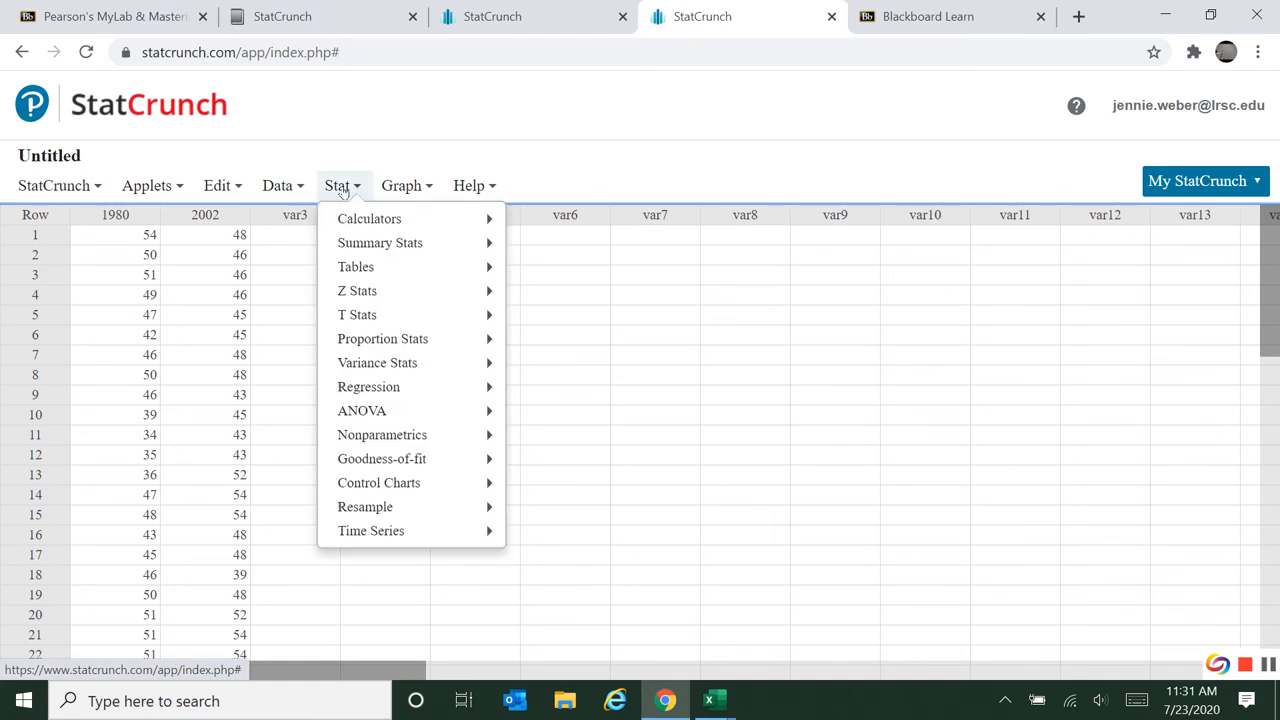
{"action": "left_click", "coordinate": [343, 190]}
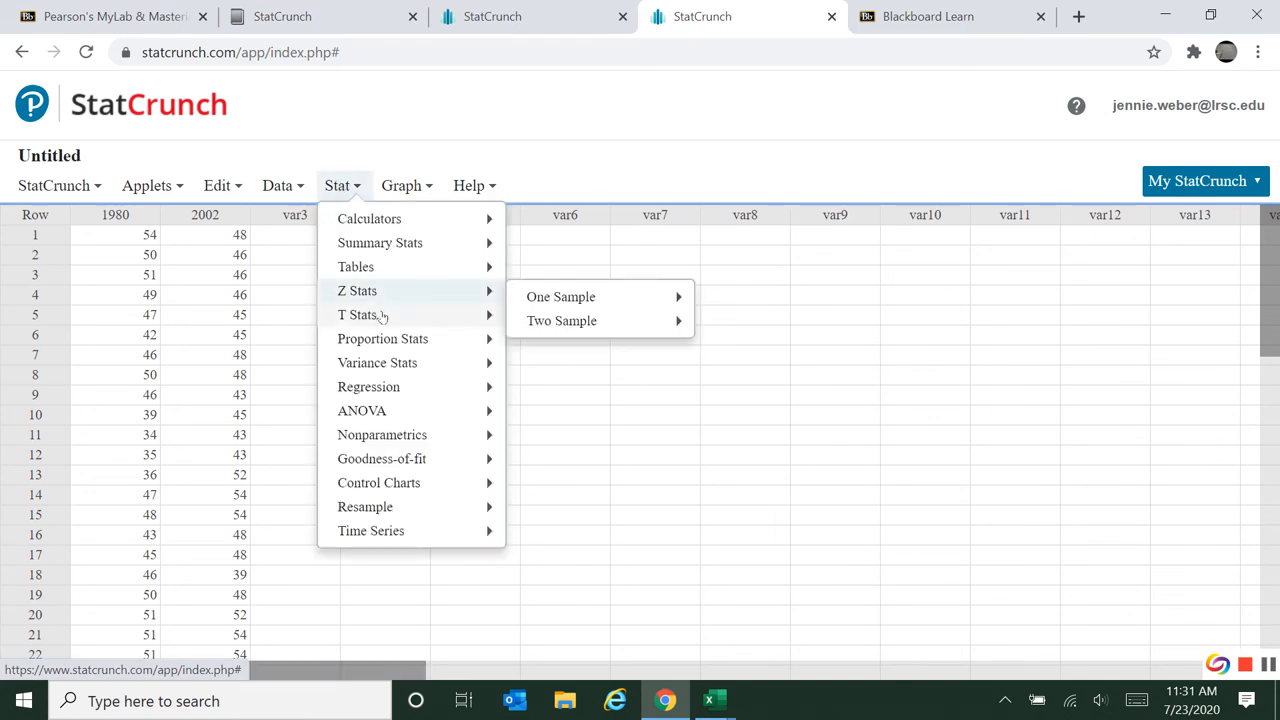
{"action": "mouse_move", "coordinate": [423, 317]}
{"action": "mouse_move", "coordinate": [589, 348]}
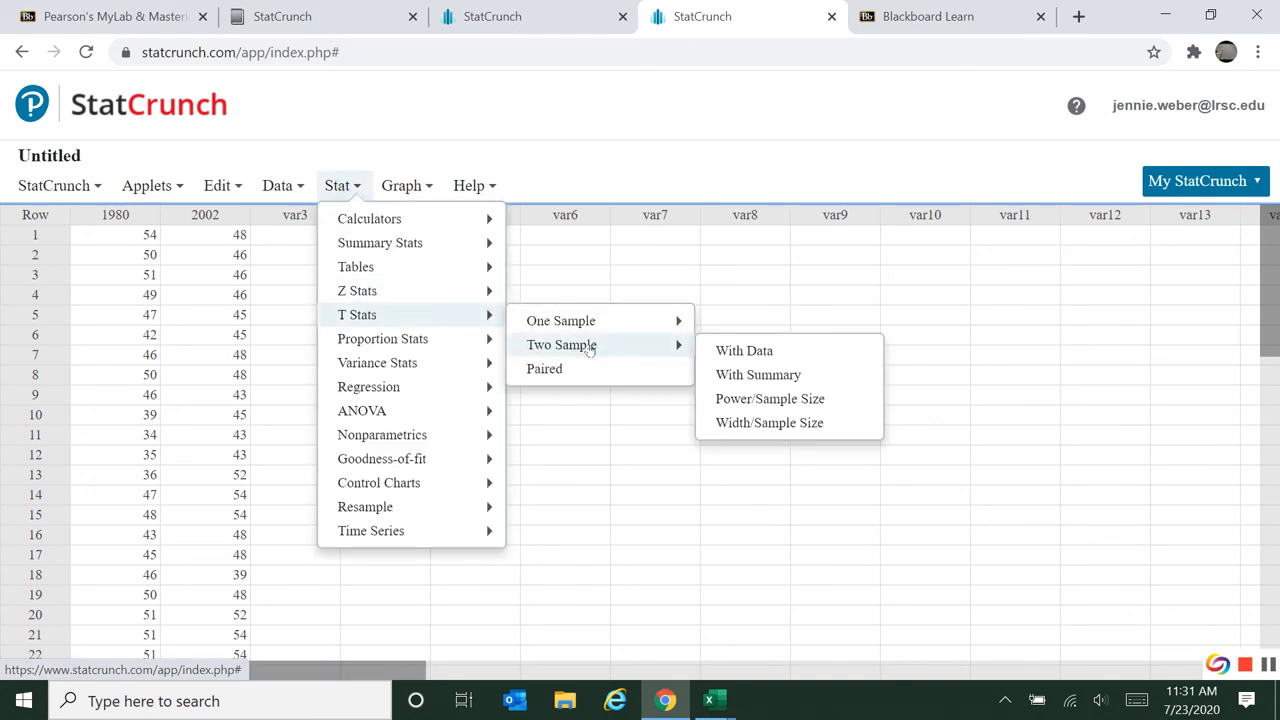
{"action": "left_click", "coordinate": [744, 357]}
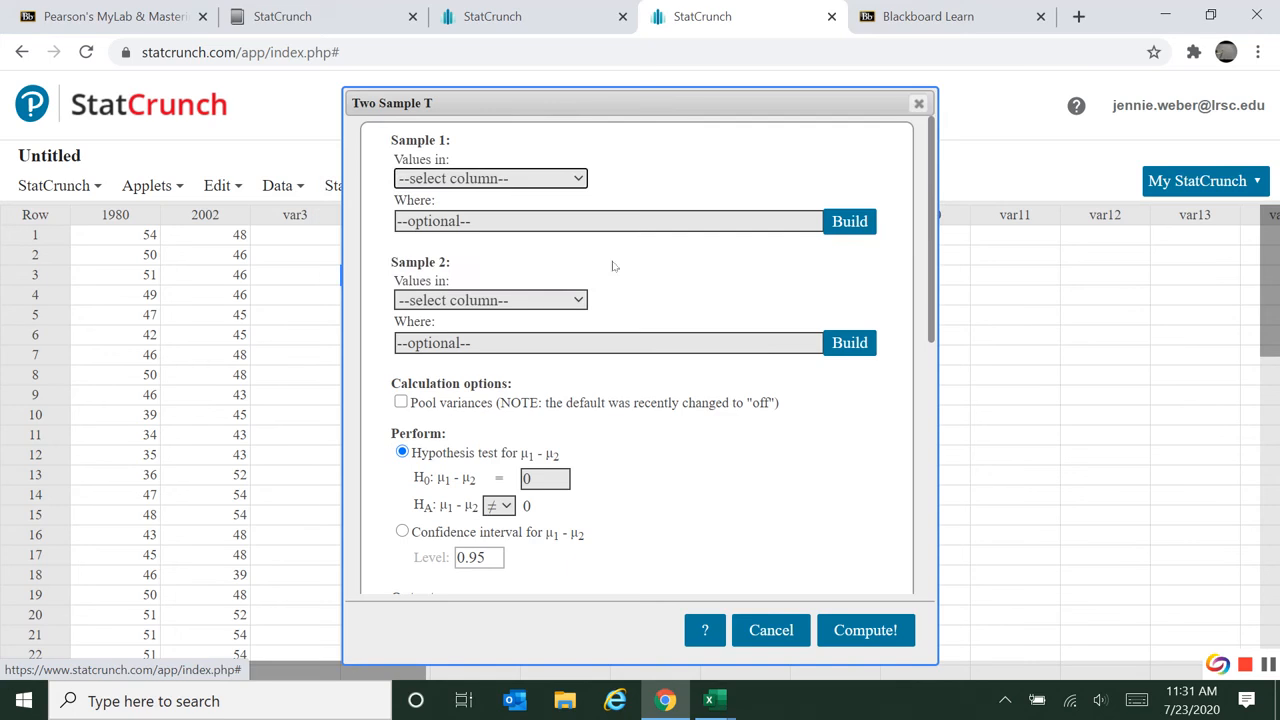
{"action": "left_click", "coordinate": [498, 181]}
{"action": "left_click", "coordinate": [462, 238]}
{"action": "left_click", "coordinate": [466, 300]}
{"action": "left_click", "coordinate": [448, 391]}
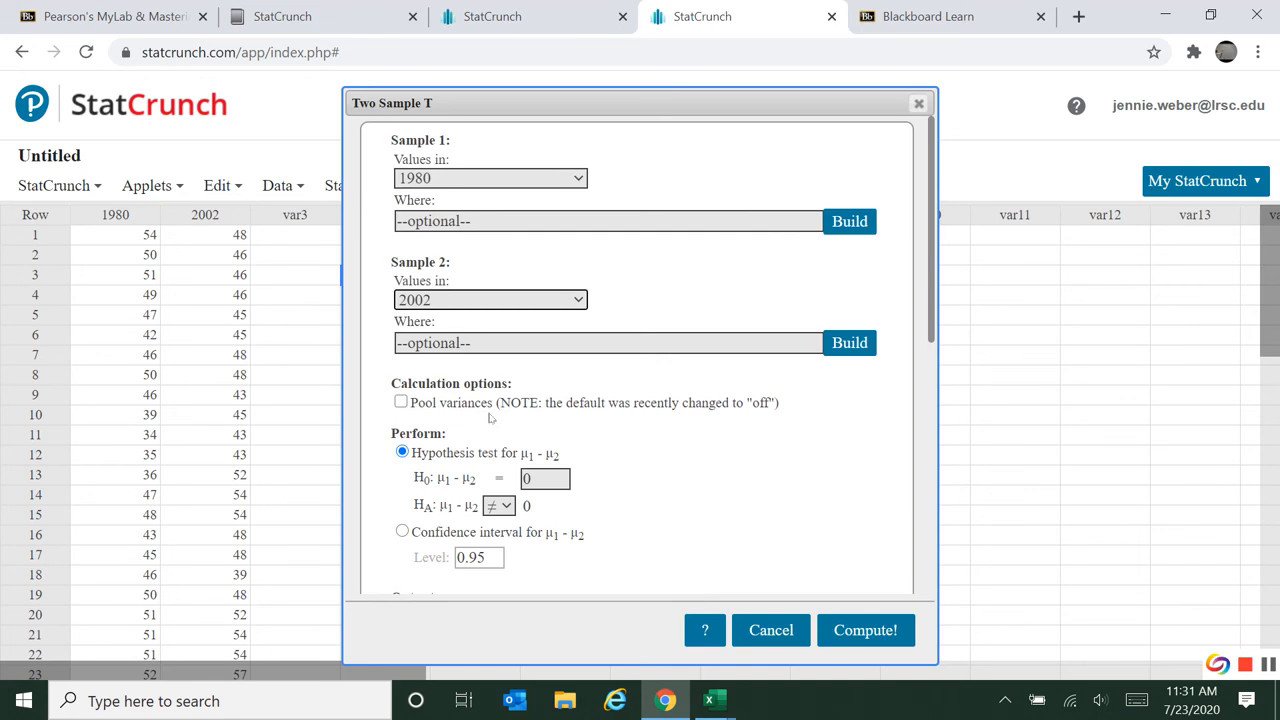
Examine the alternative hypothesis choices and the confidence interval, output and graph options of the two-sample T test.
{"action": "scroll", "coordinate": [700, 434], "scroll_direction": "down", "scroll_amount": 2}
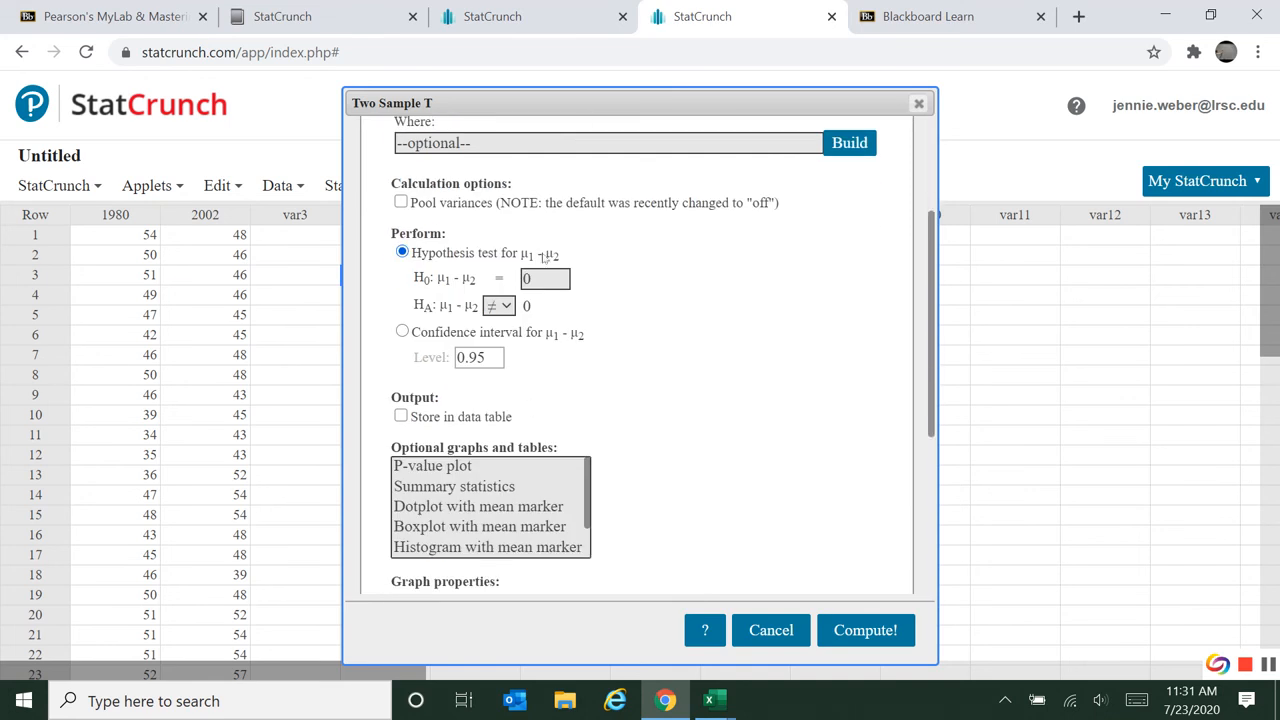
{"action": "left_click", "coordinate": [505, 307]}
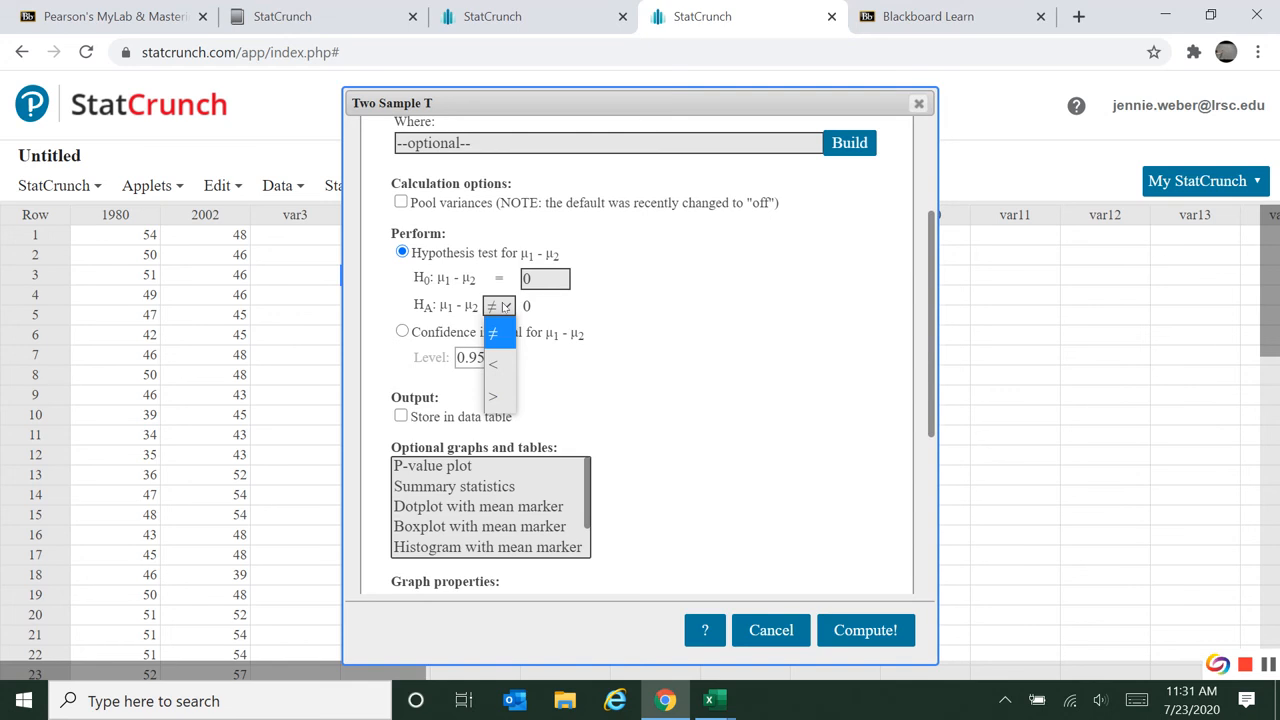
{"action": "left_click", "coordinate": [505, 307]}
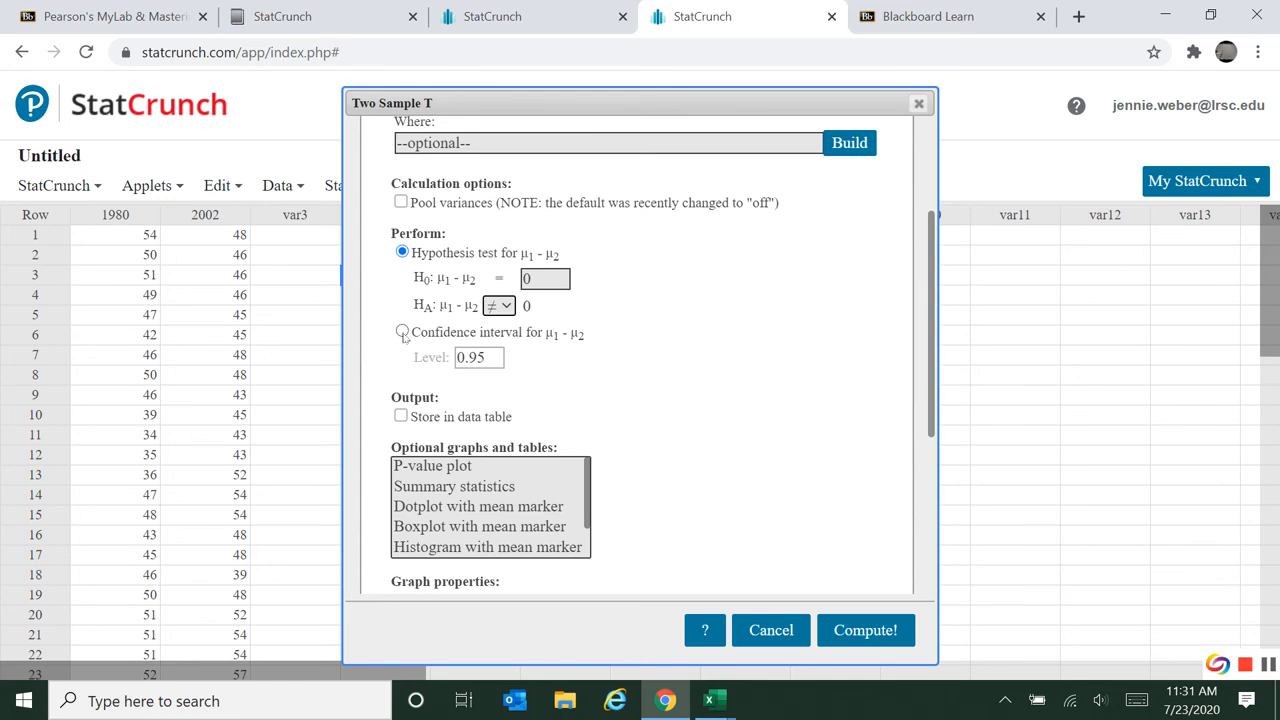
{"action": "scroll", "coordinate": [650, 380], "scroll_direction": "down", "scroll_amount": 3}
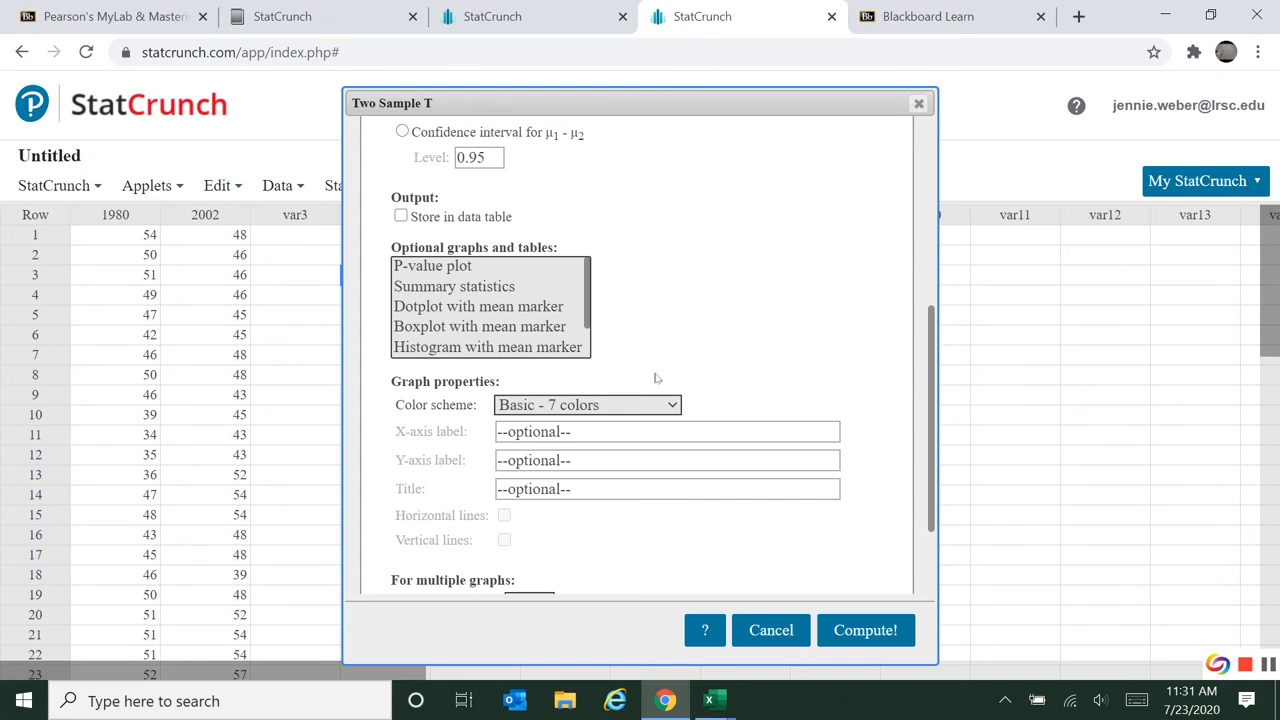
{"action": "scroll", "coordinate": [772, 360], "scroll_direction": "down", "scroll_amount": 2}
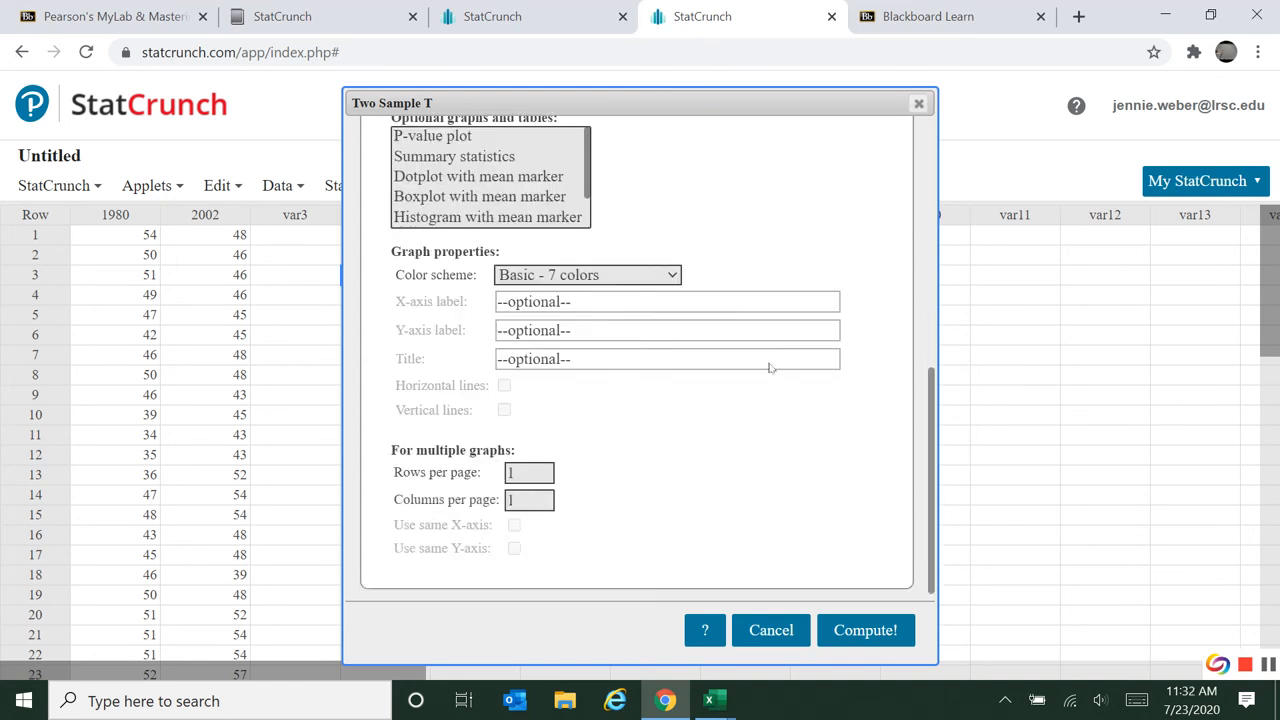
Compute the two-sample T test of 1980 against 2002 and reposition its results window over the data table.
{"action": "scroll", "coordinate": [780, 400], "scroll_direction": "up", "scroll_amount": 5}
{"action": "left_click", "coordinate": [870, 632]}
{"action": "left_click_drag", "start_coordinate": [944, 208], "coordinate": [737, 206]}
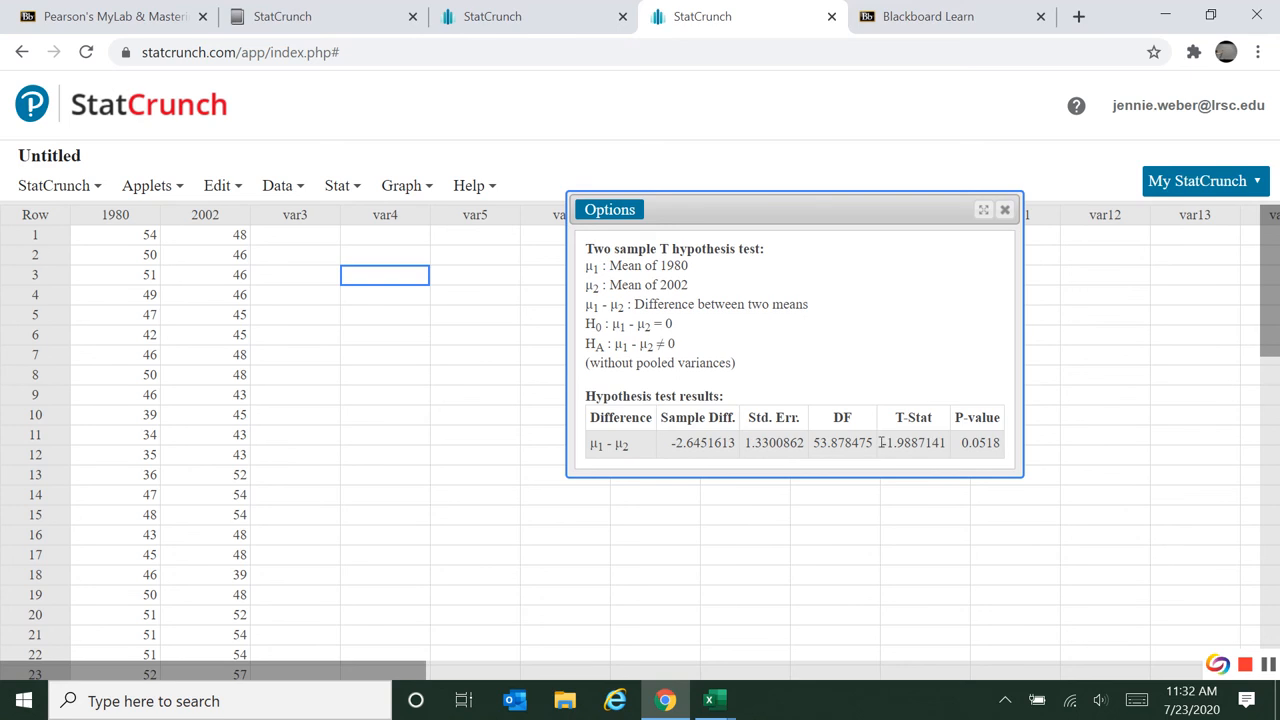
Highlight the T-Stat, the P-value and the hypotheses in the two-sample T results, and close the results window.
{"action": "left_click_drag", "start_coordinate": [880, 442], "coordinate": [936, 442]}
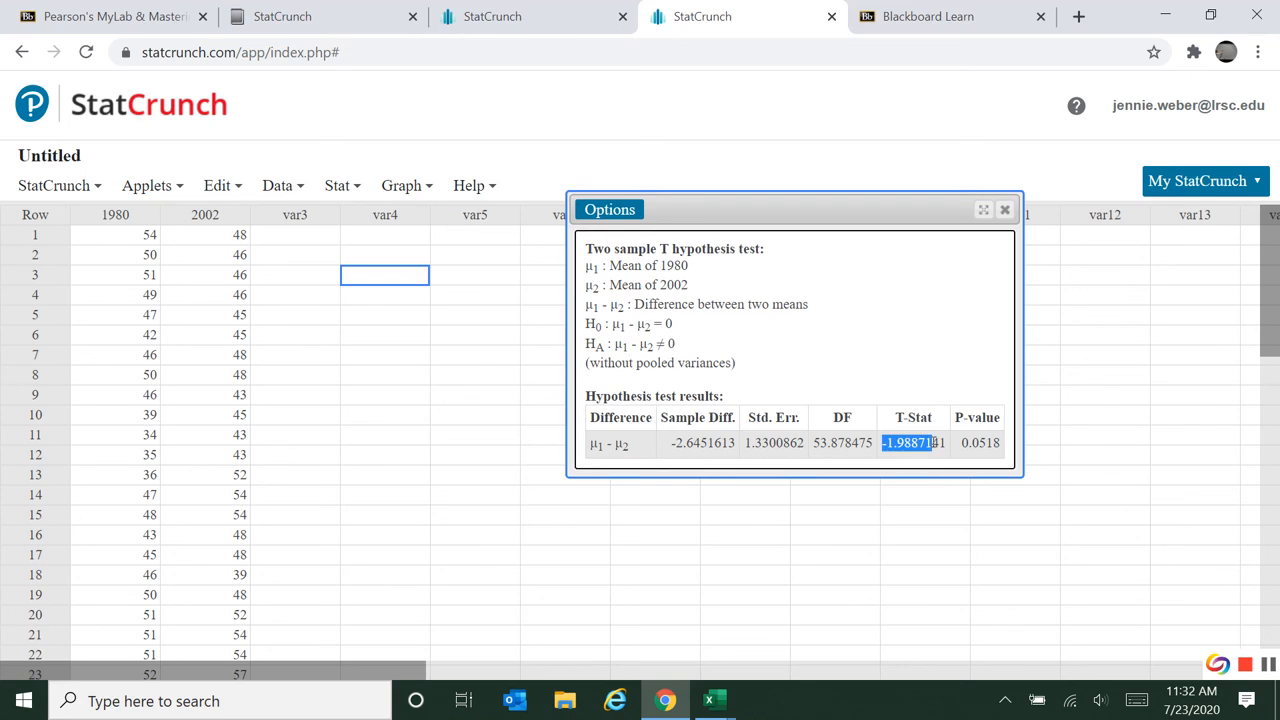
{"action": "left_click_drag", "start_coordinate": [959, 442], "coordinate": [992, 442]}
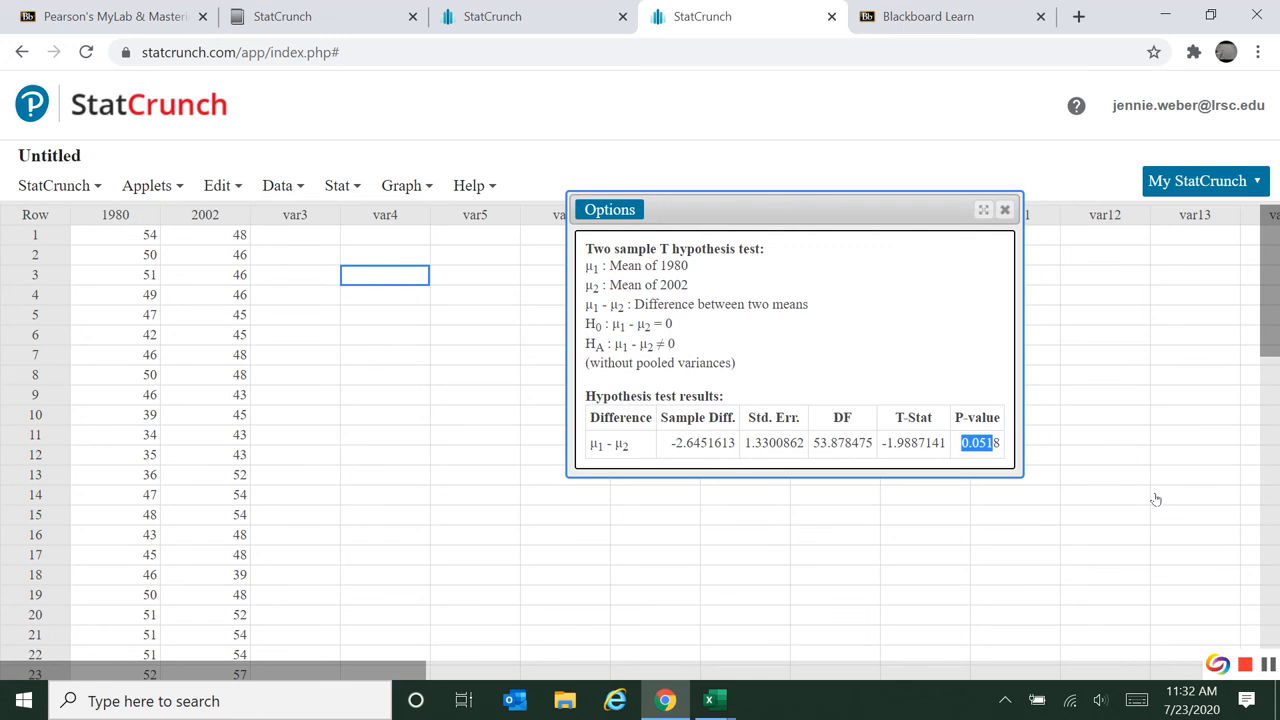
{"action": "left_click_drag", "start_coordinate": [595, 325], "coordinate": [679, 343]}
{"action": "left_click", "coordinate": [679, 343]}
{"action": "left_click", "coordinate": [1005, 209]}
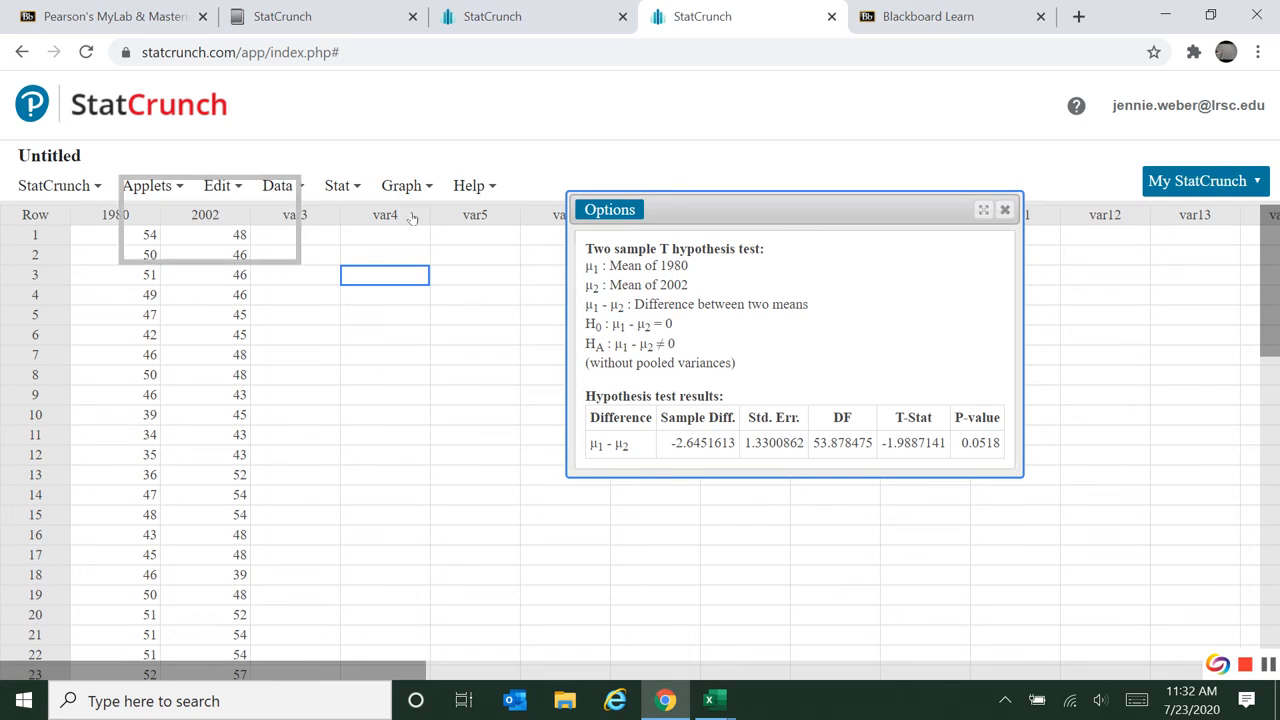
Set up a new two-sample T test with data, choosing 1980 for Sample 1 and 2002 for Sample 2.
{"action": "left_click", "coordinate": [340, 187]}
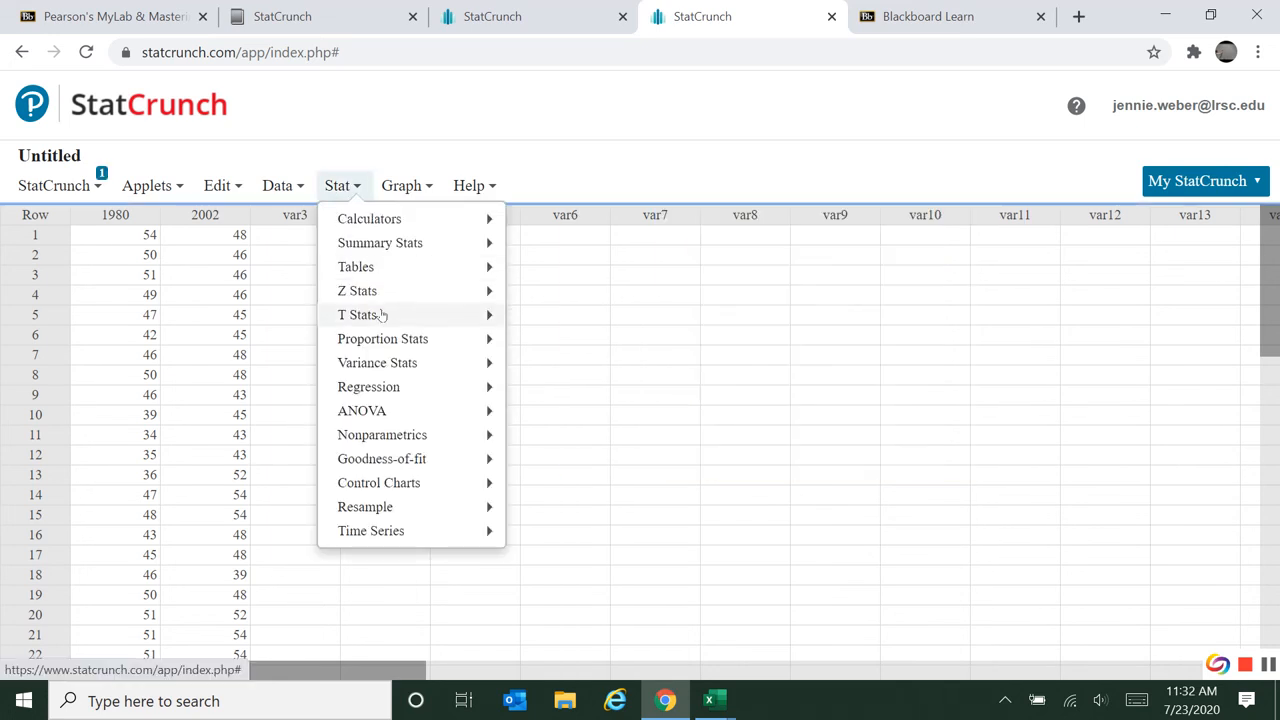
{"action": "mouse_move", "coordinate": [380, 314]}
{"action": "mouse_move", "coordinate": [578, 350]}
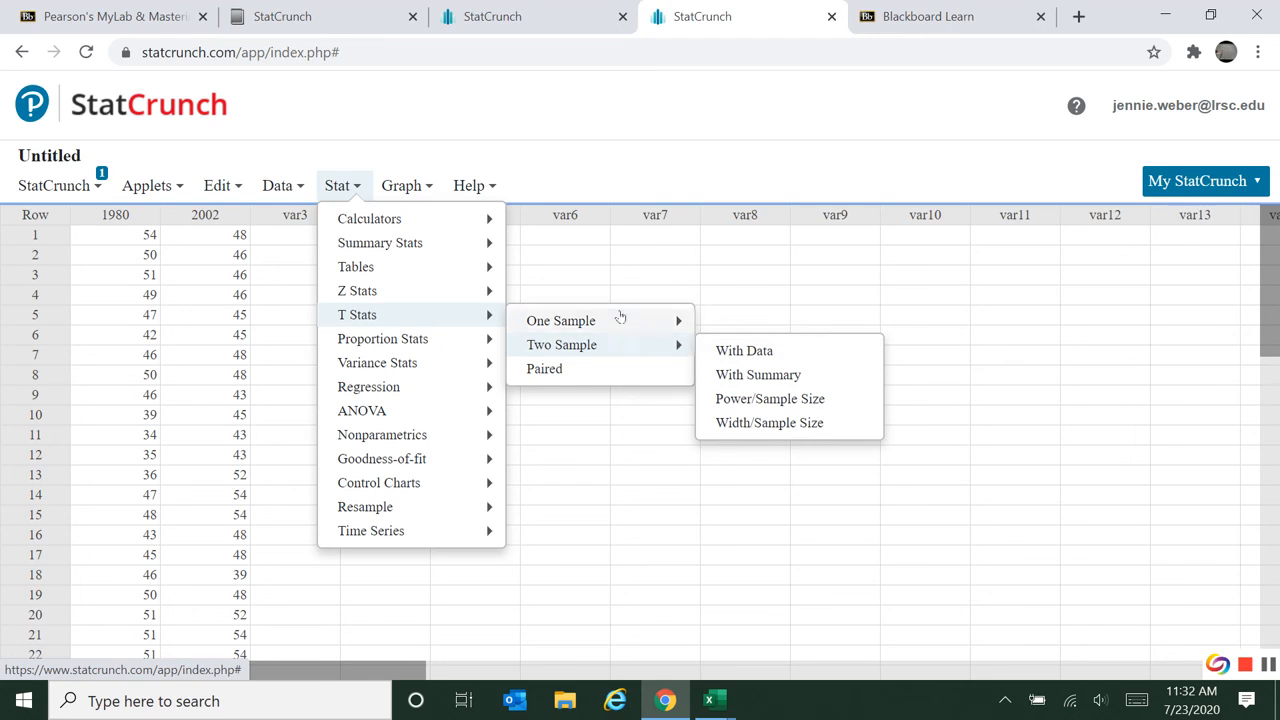
{"action": "mouse_move", "coordinate": [620, 316]}
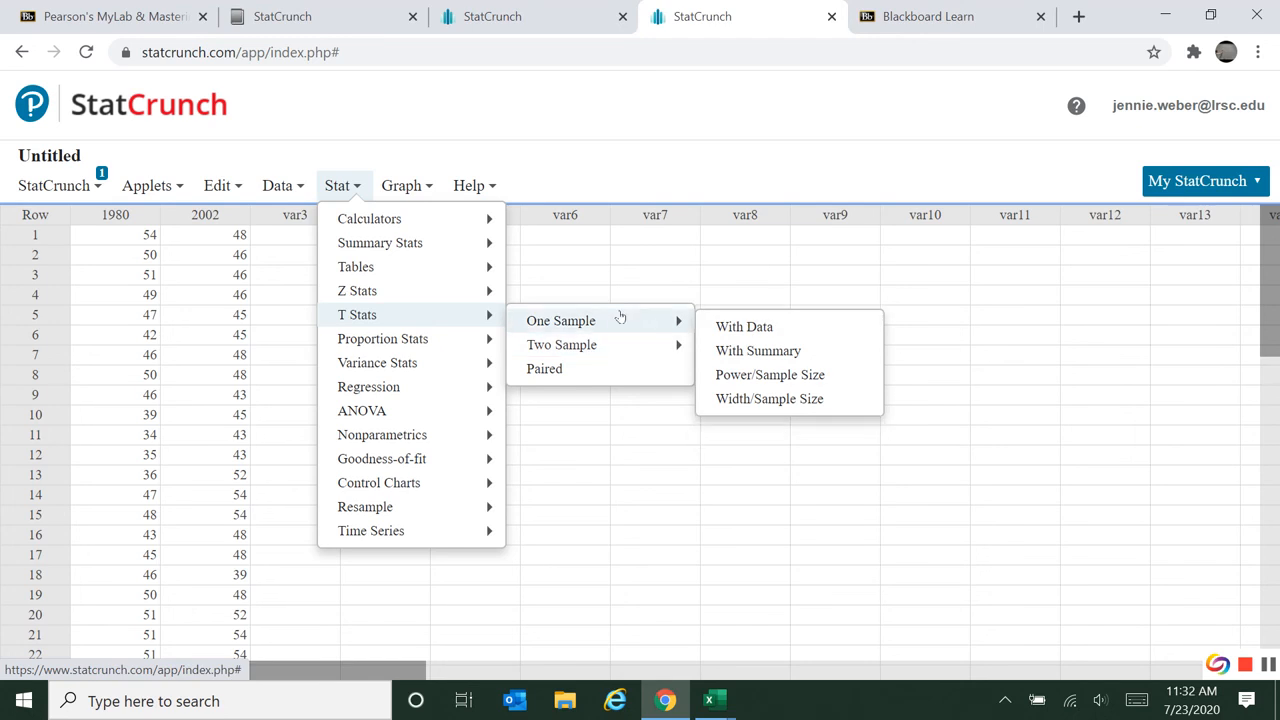
{"action": "mouse_move", "coordinate": [626, 345]}
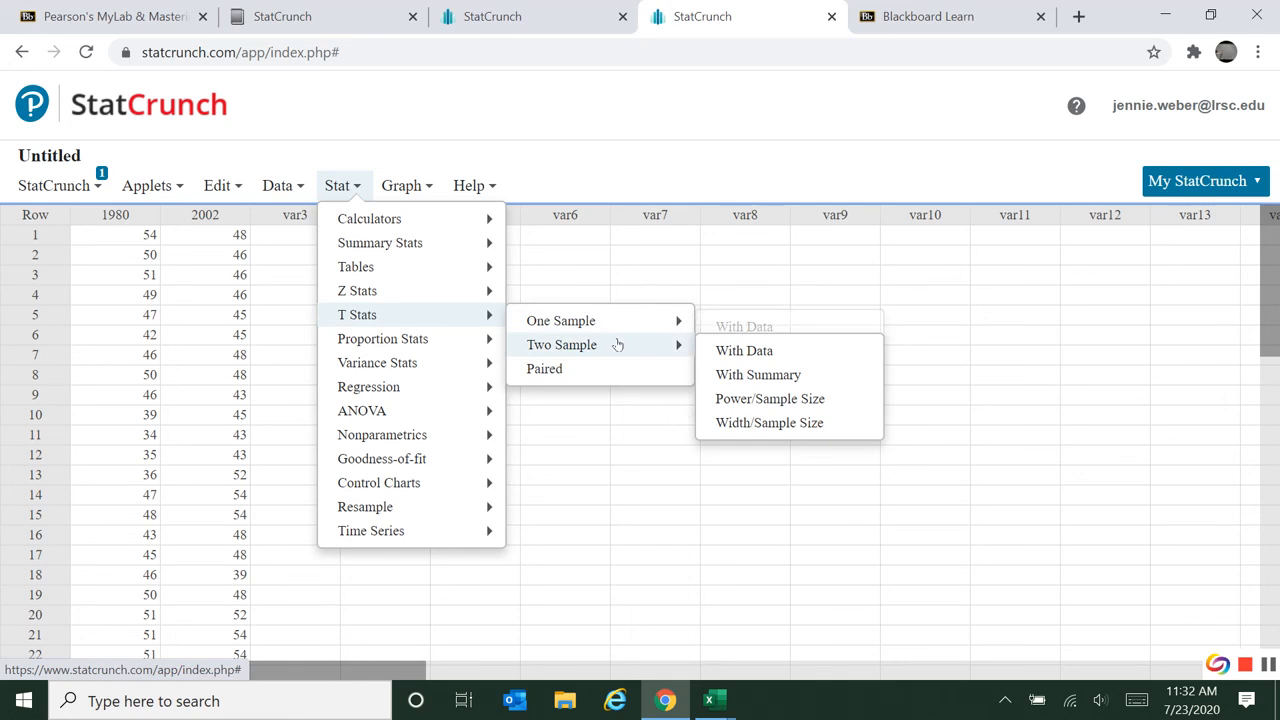
{"action": "left_click", "coordinate": [727, 352]}
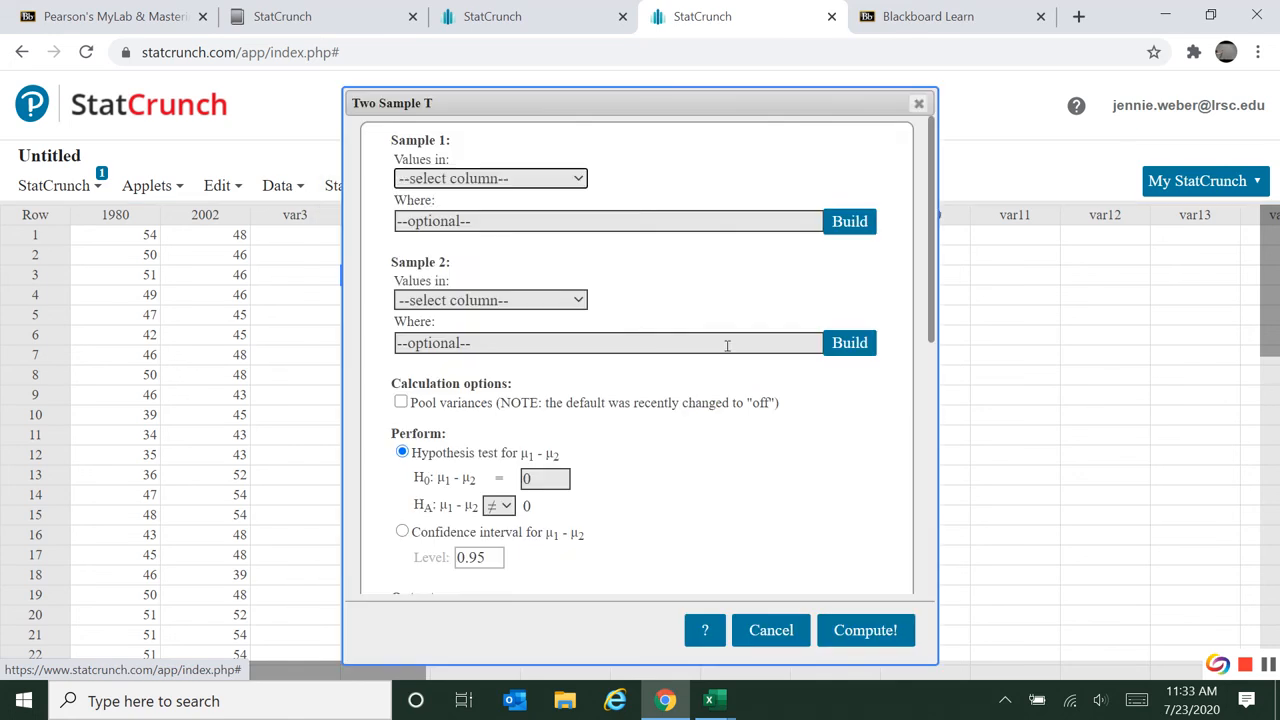
{"action": "left_click", "coordinate": [454, 180]}
{"action": "left_click", "coordinate": [415, 236]}
{"action": "left_click", "coordinate": [458, 300]}
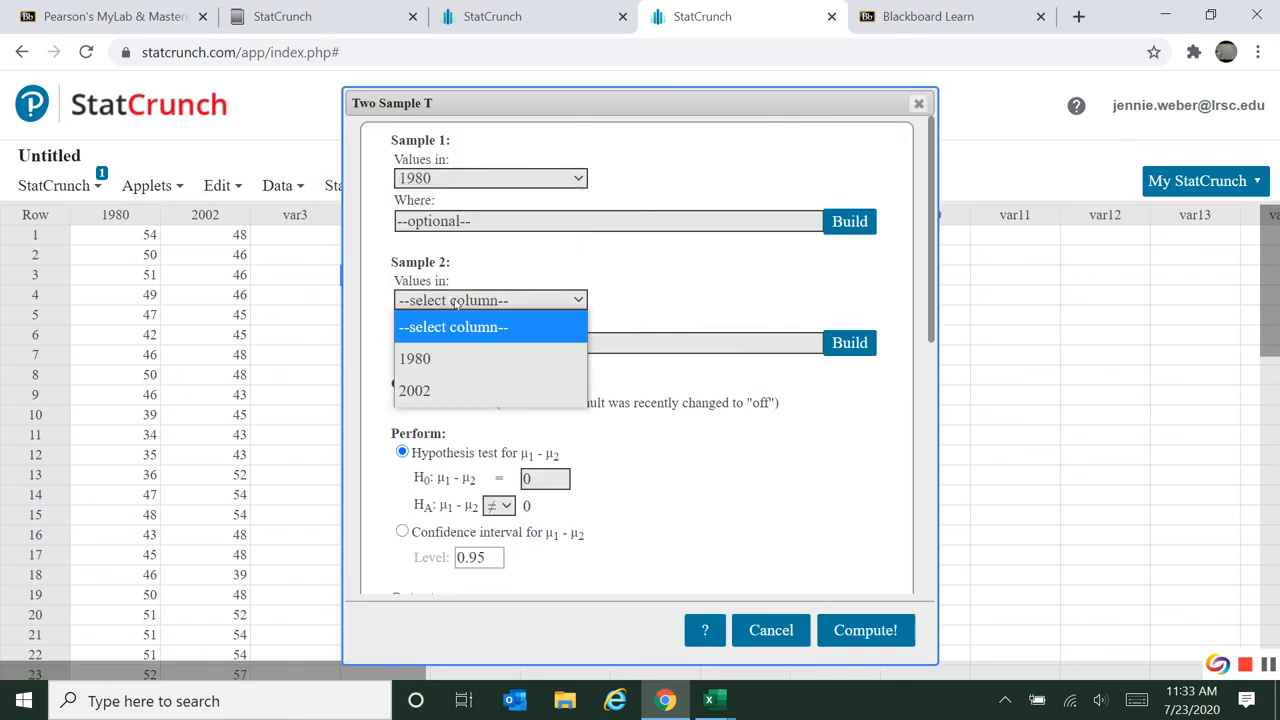
{"action": "left_click", "coordinate": [450, 384]}
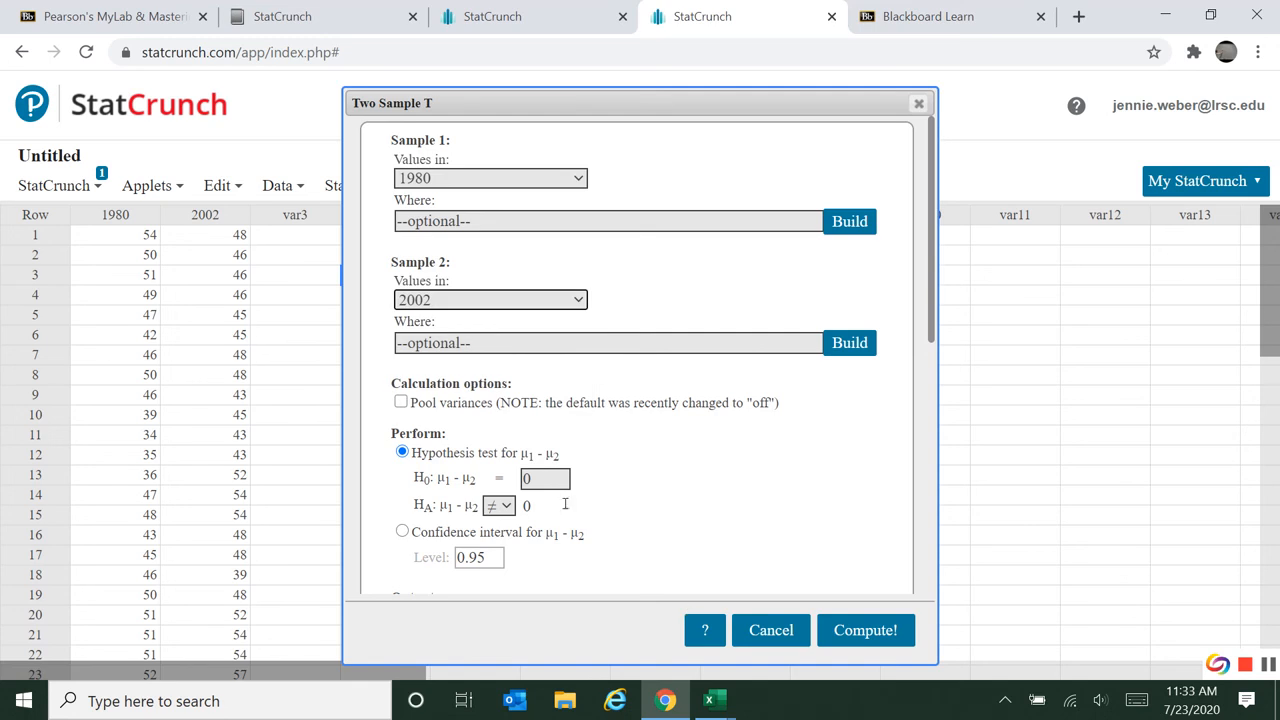
{"action": "left_click", "coordinate": [500, 506]}
{"action": "left_click", "coordinate": [505, 567]}
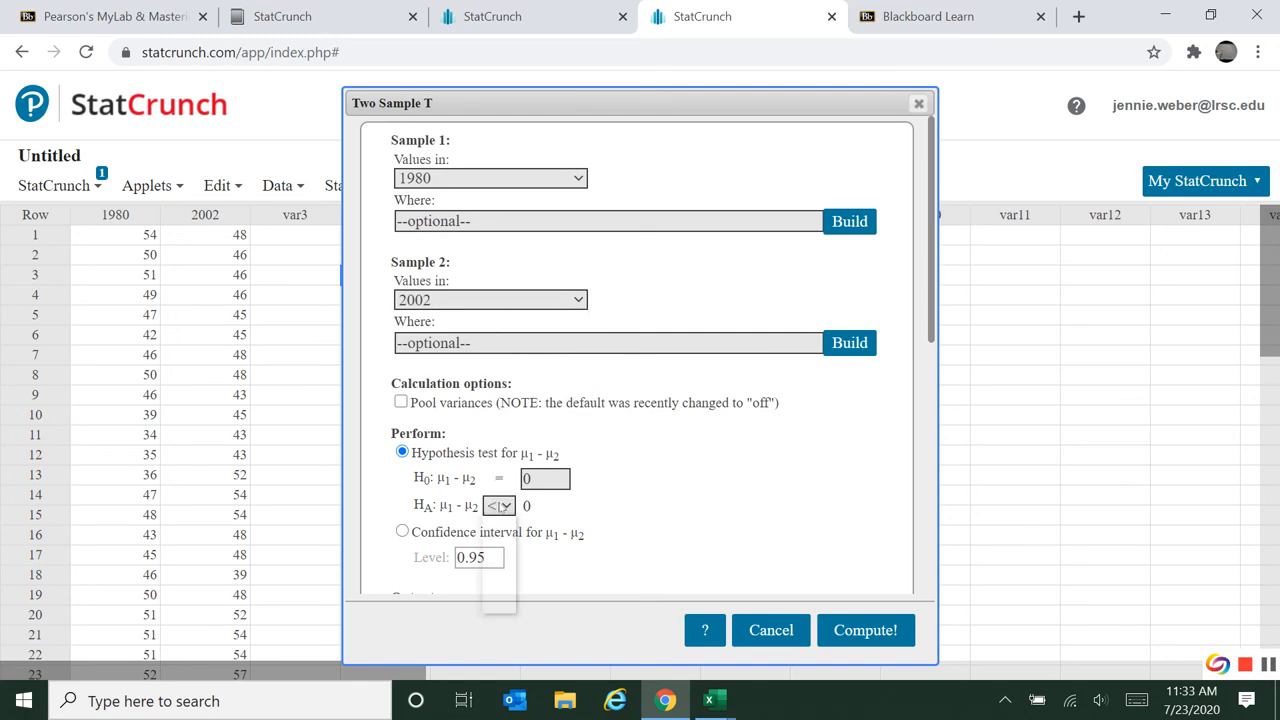
{"action": "left_click", "coordinate": [502, 506]}
{"action": "left_click", "coordinate": [502, 536]}
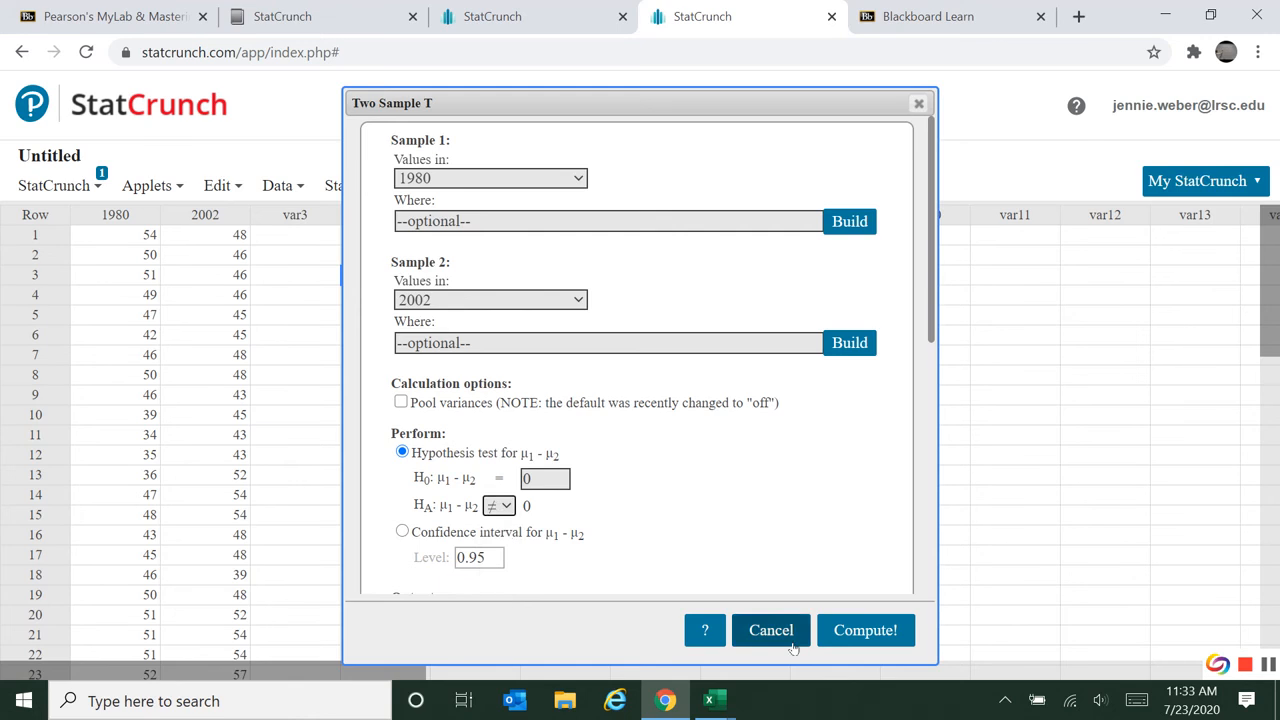
Compute the test with the not-equal alternative and highlight the T-Stat and DF values in the results.
{"action": "left_click", "coordinate": [882, 632]}
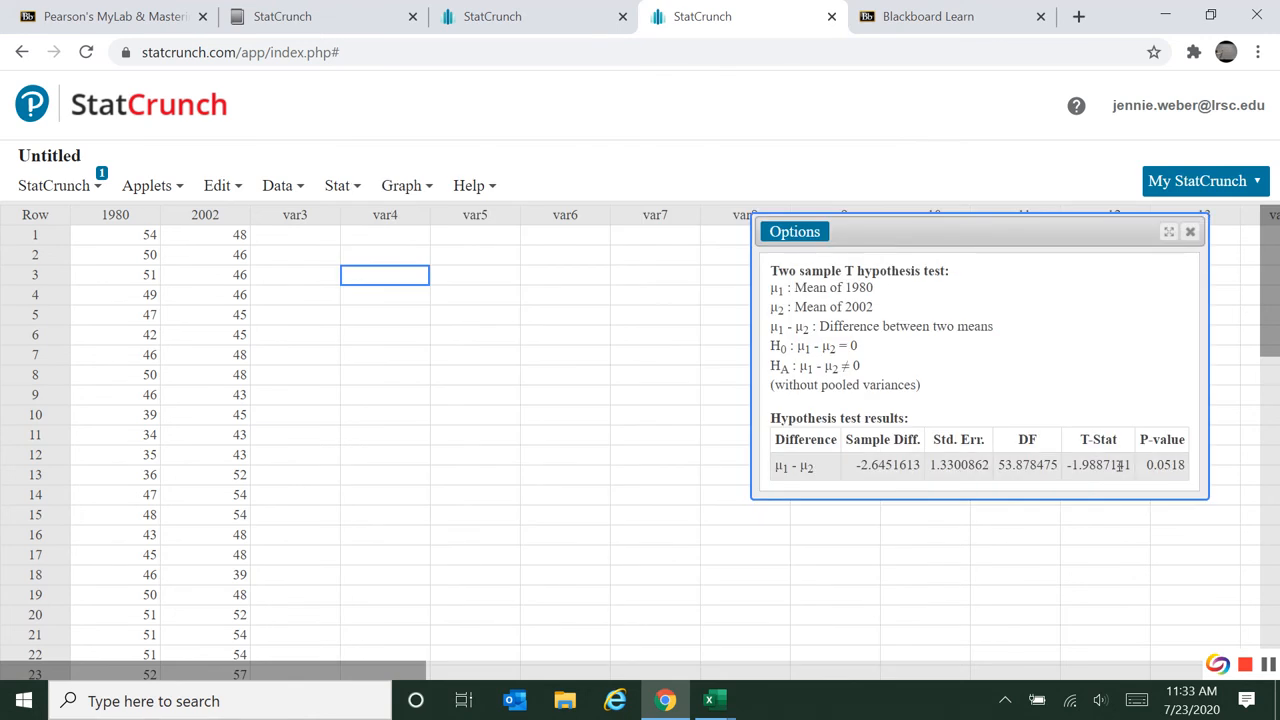
{"action": "left_click_drag", "start_coordinate": [1129, 462], "coordinate": [1068, 457]}
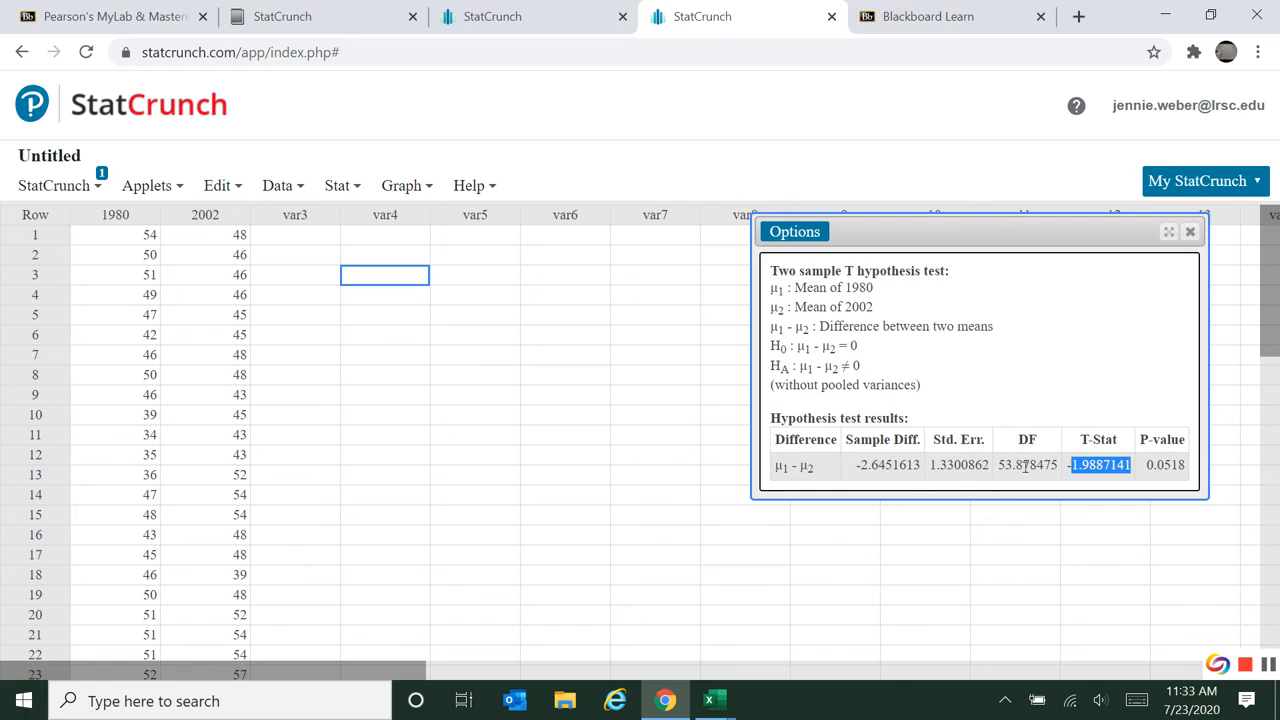
{"action": "left_click_drag", "start_coordinate": [996, 464], "coordinate": [1048, 459]}
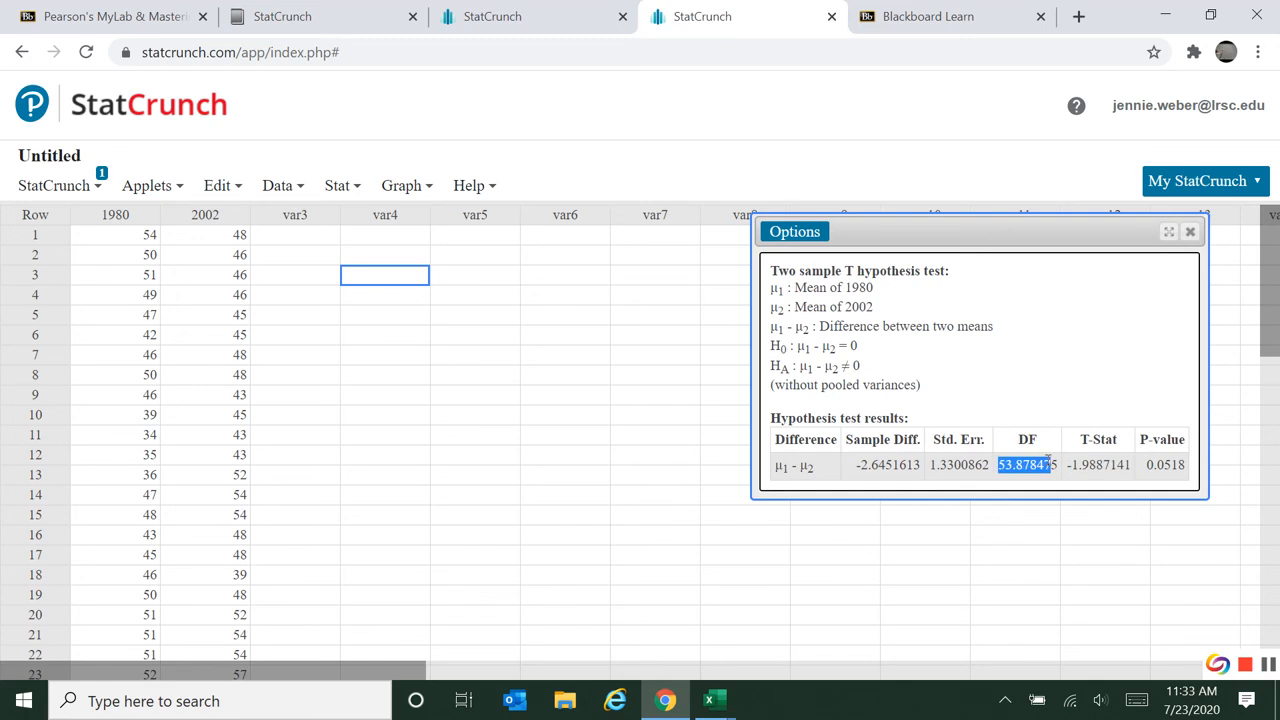